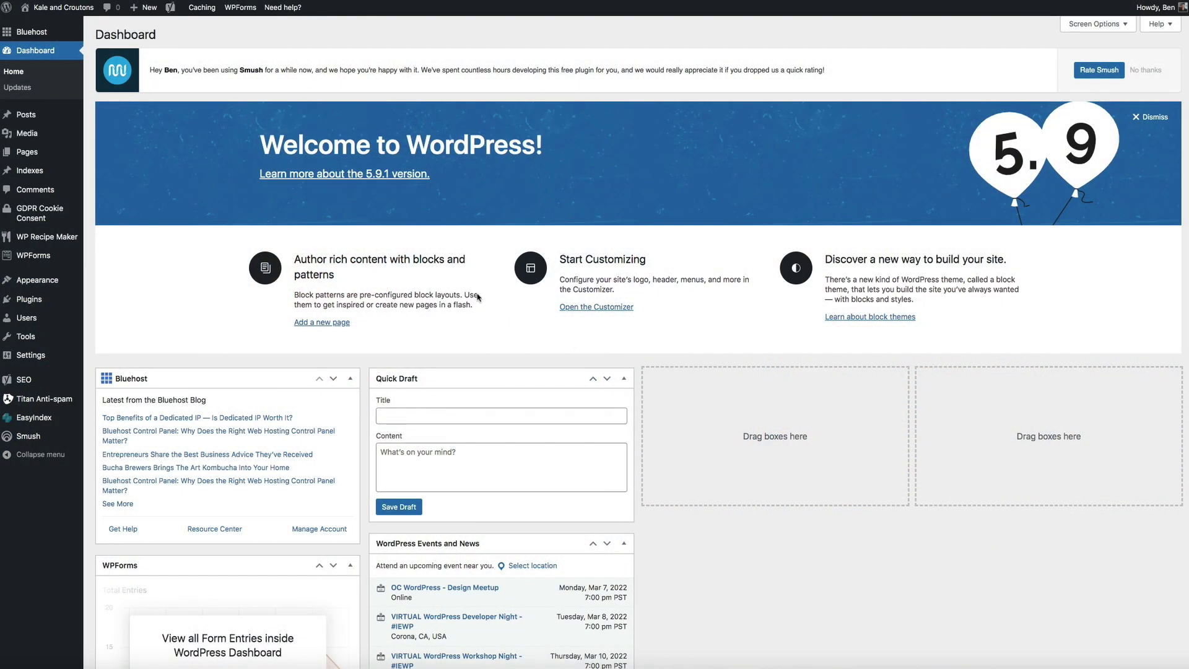
Create a new post titled "My New Post" and insert an image block below the title
mouse_move(41, 115)
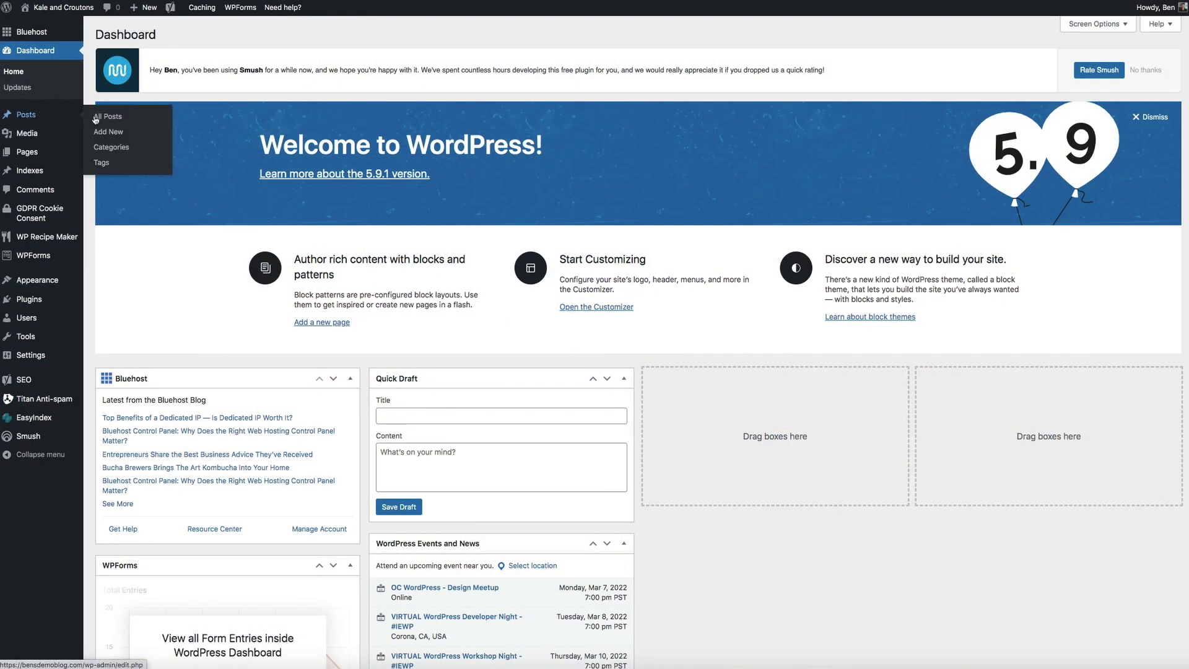
left_click(146, 137)
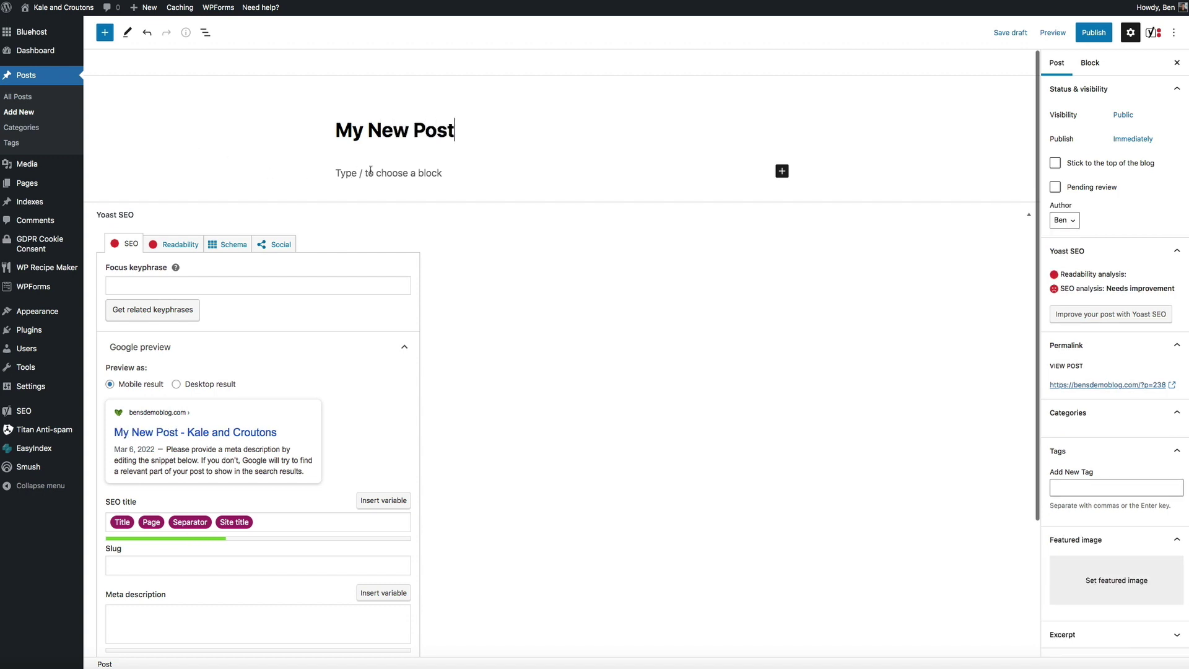
left_click(782, 172)
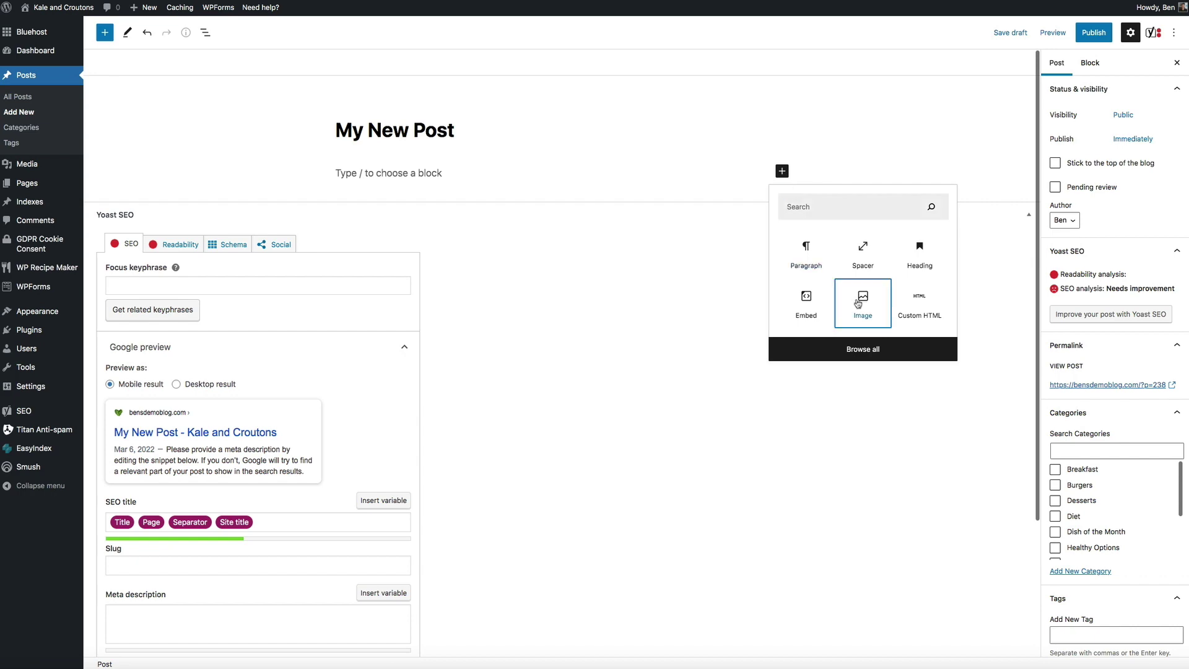
left_click(862, 300)
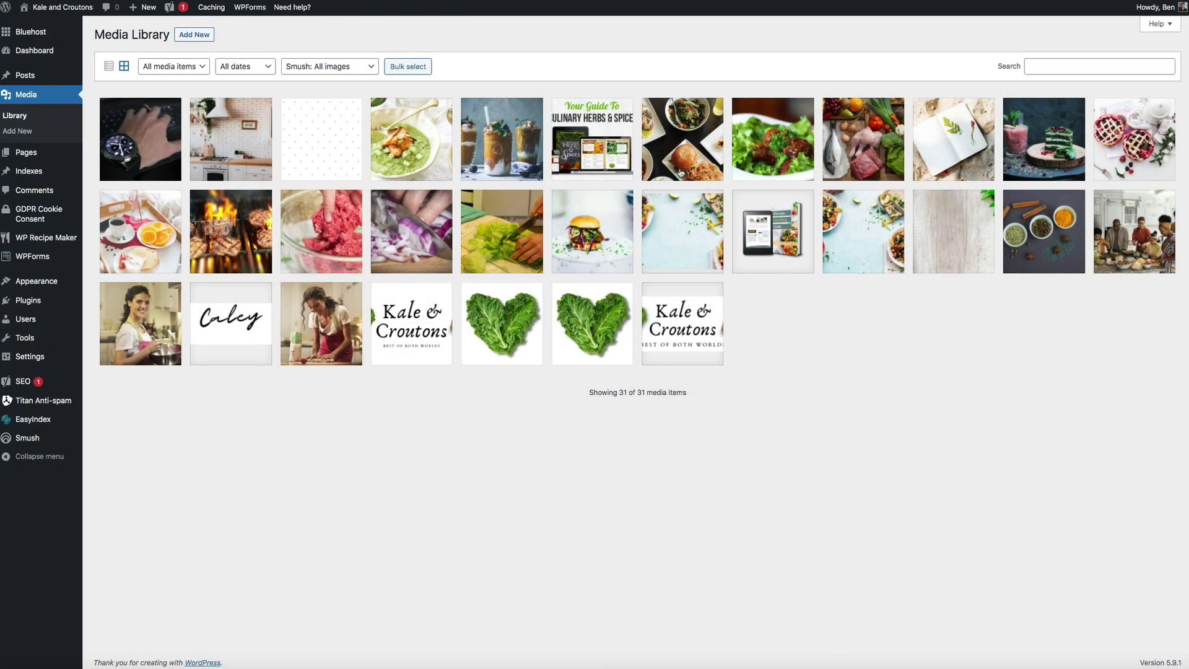
Open the kale-blog-2.jpg image for editing and try rotating it left and right and flipping it vertically
left_click(680, 173)
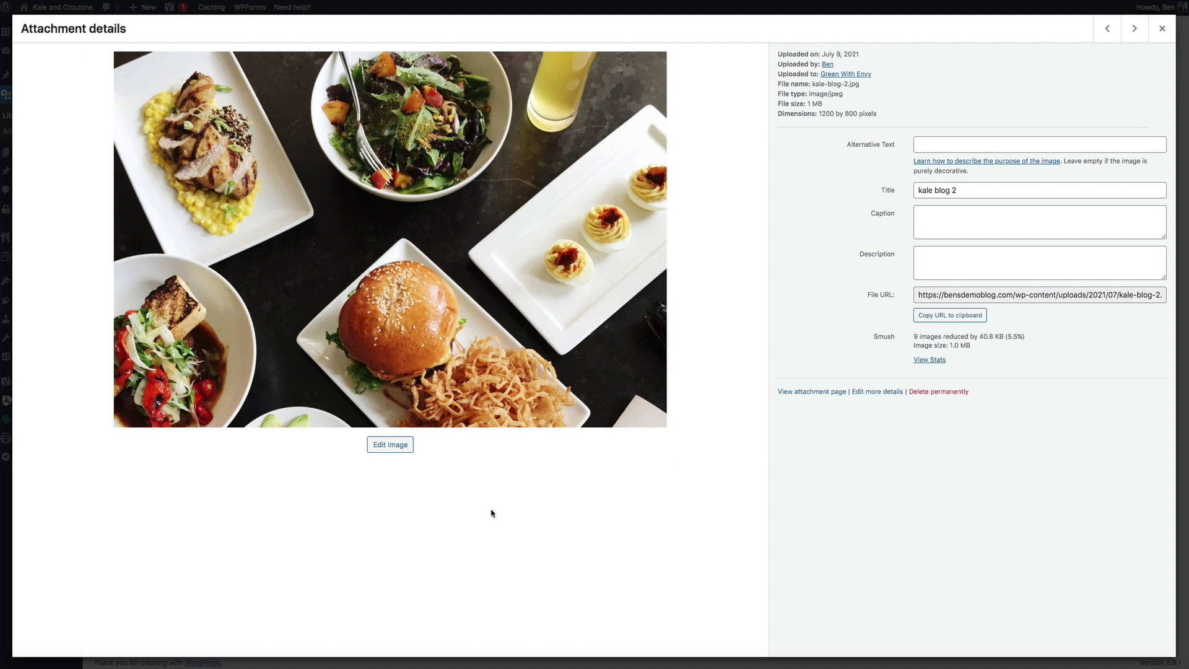
left_click(385, 446)
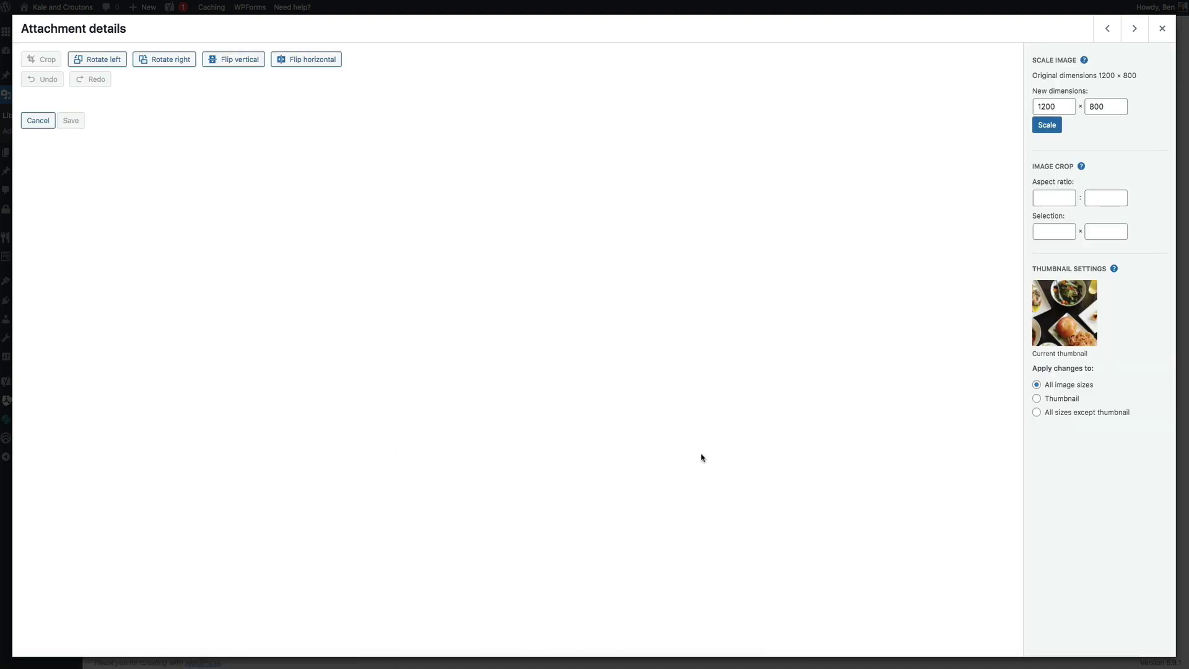
left_click(104, 62)
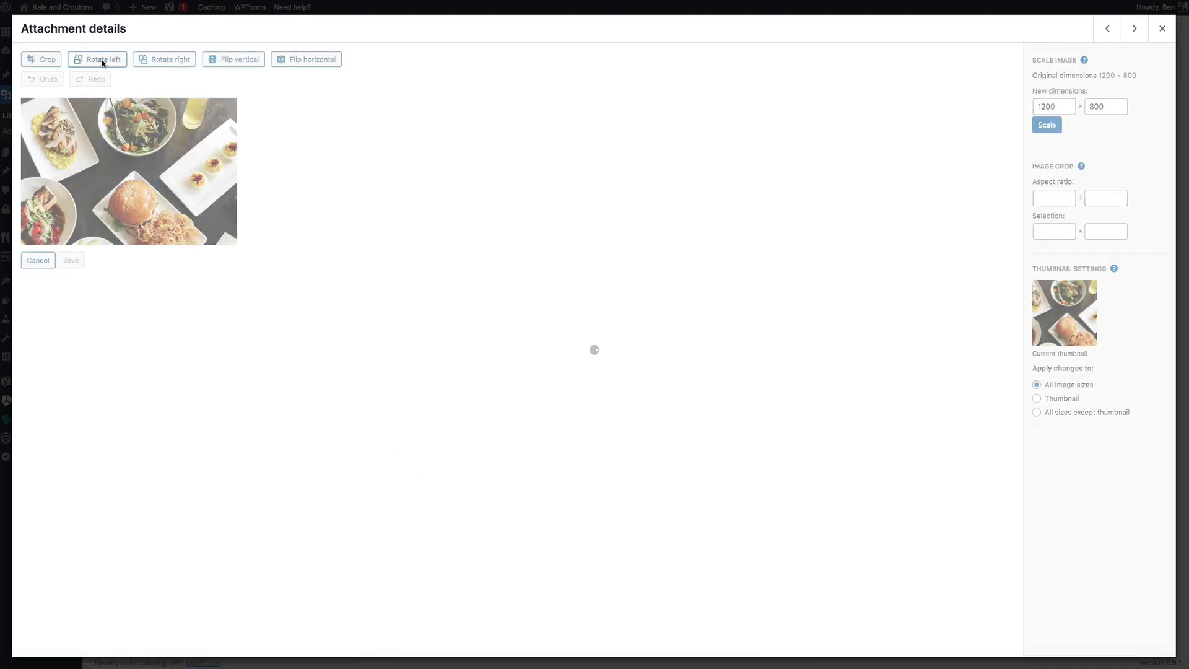
left_click(166, 62)
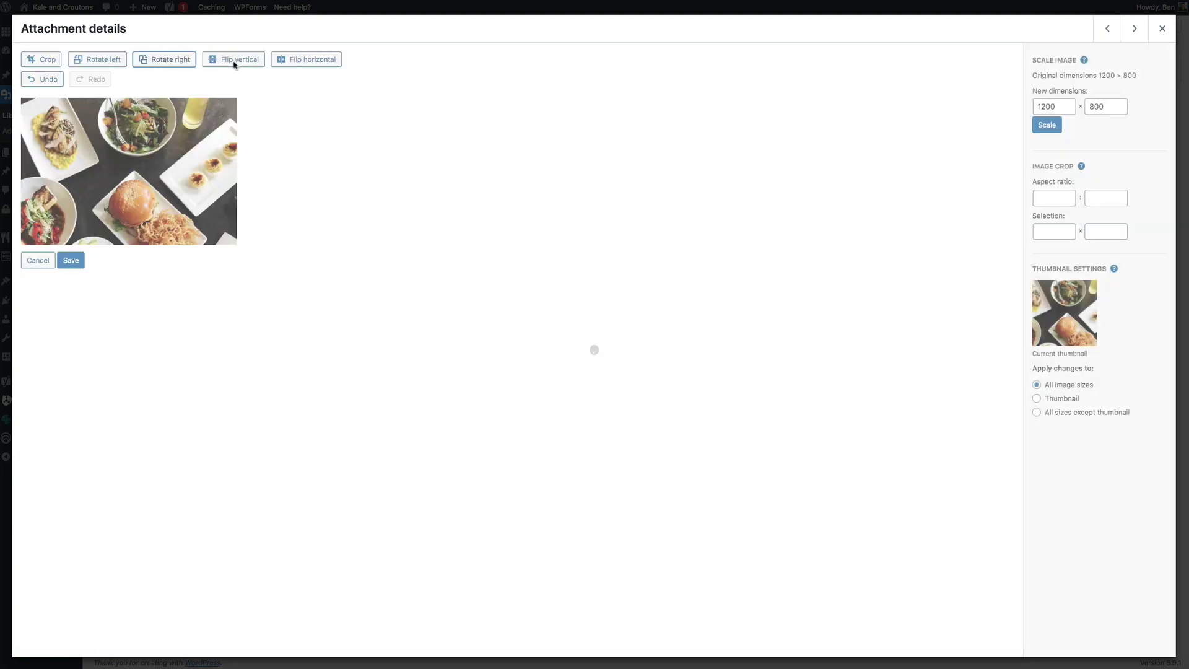
left_click(235, 61)
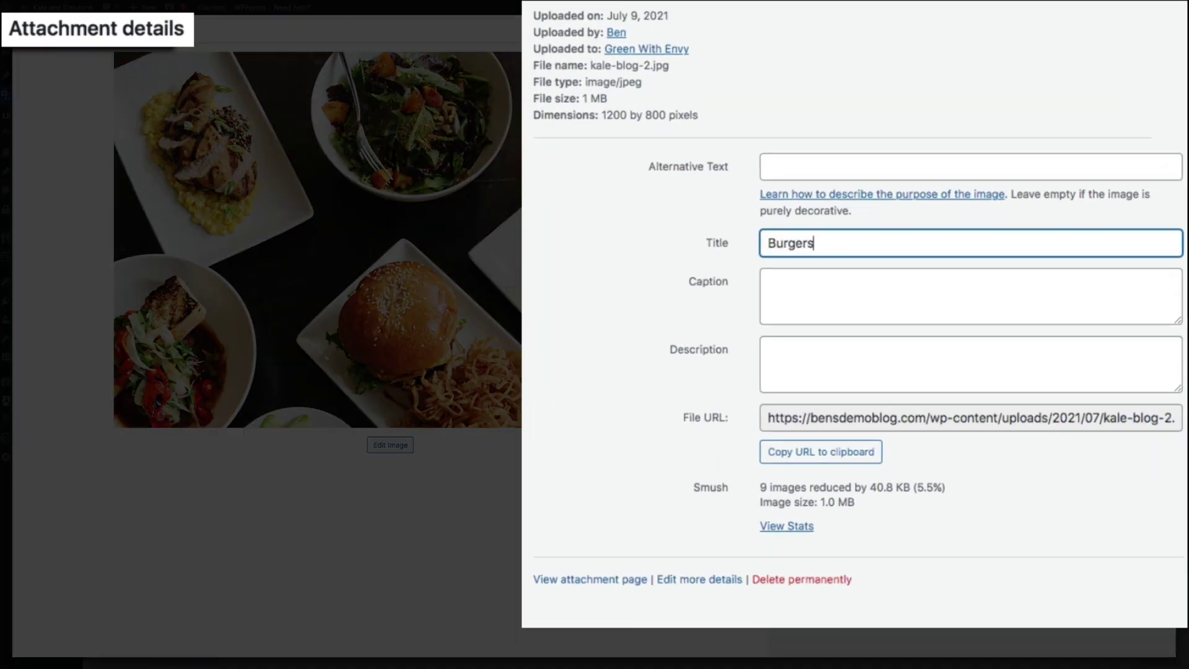
Set the image's title to "Burgers - Kale & Croutons" and enter alternative text beginning with "foo"
type("e & Croutons")
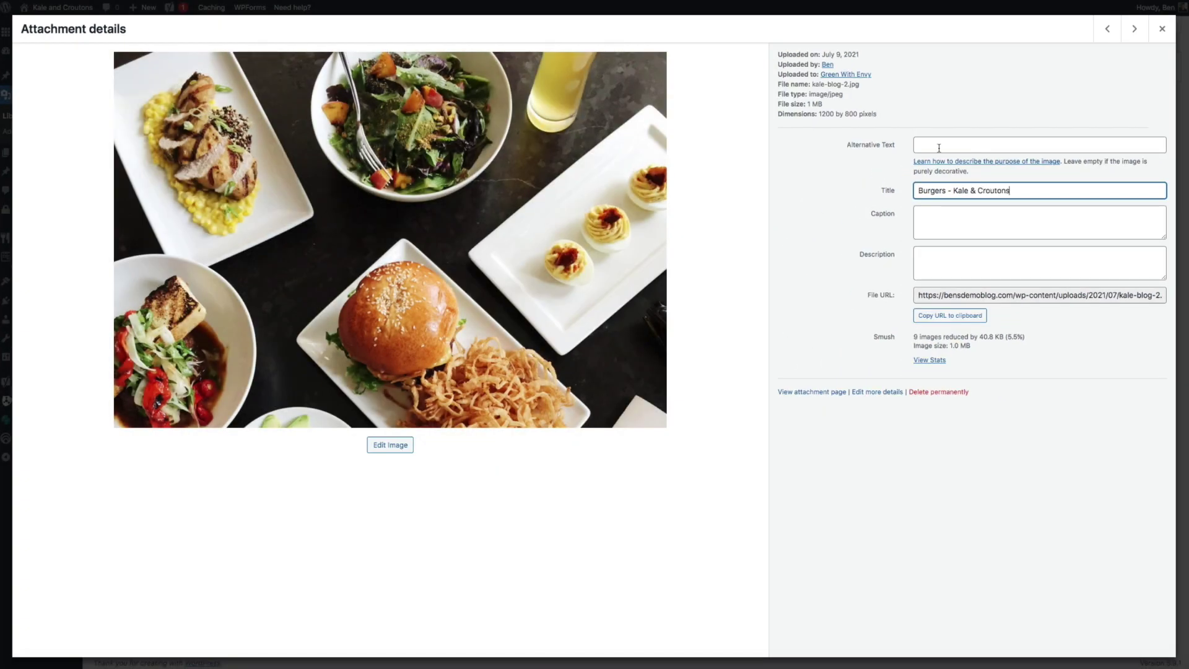
left_click(939, 148)
type("foo")
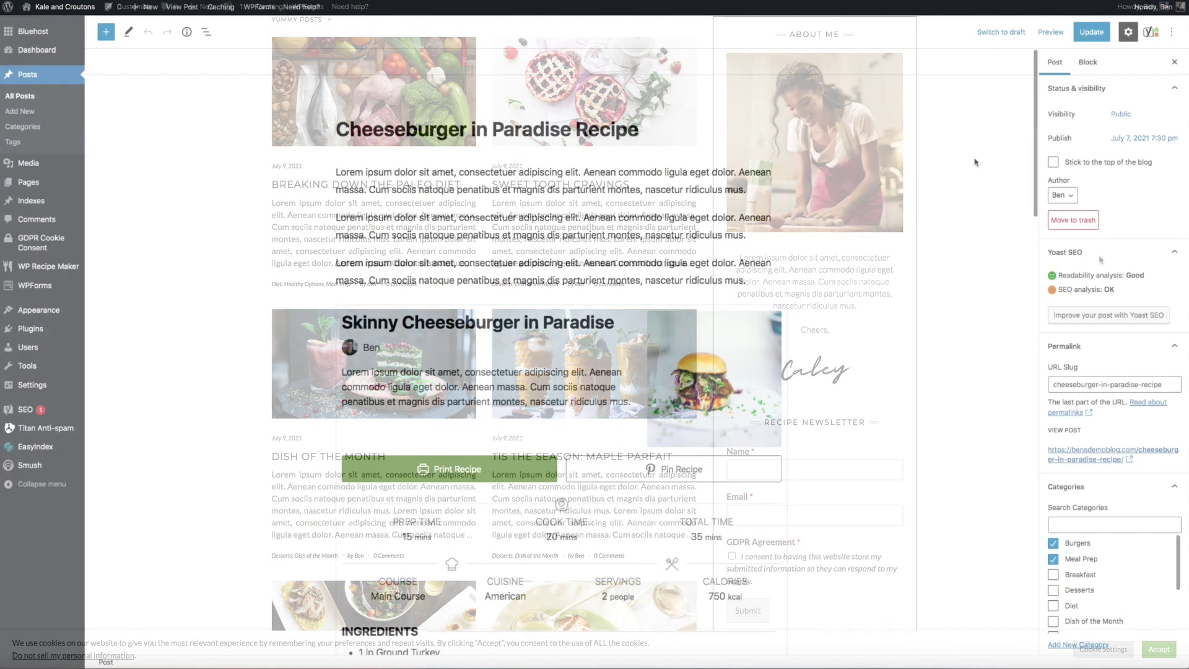
scroll(1108, 319, "down", 1)
scroll(1108, 319, "down", 8)
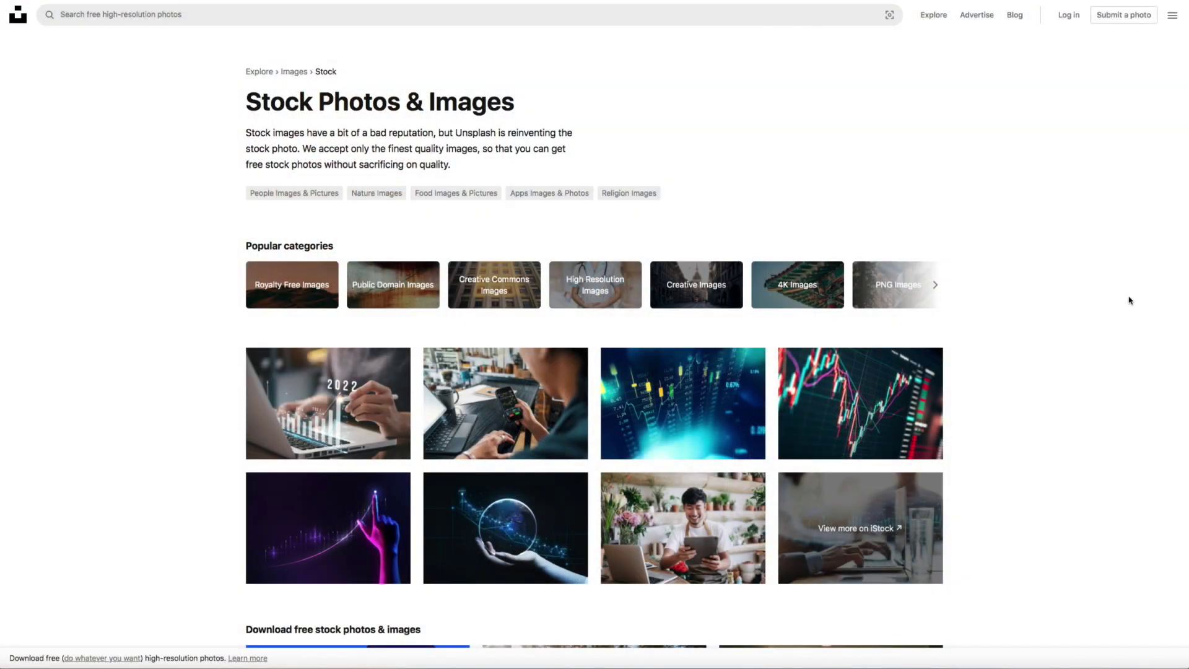
Browse the free stock photos and images offered on Unsplash
scroll(1129, 300, "down", 3)
scroll(1128, 299, "down", 4)
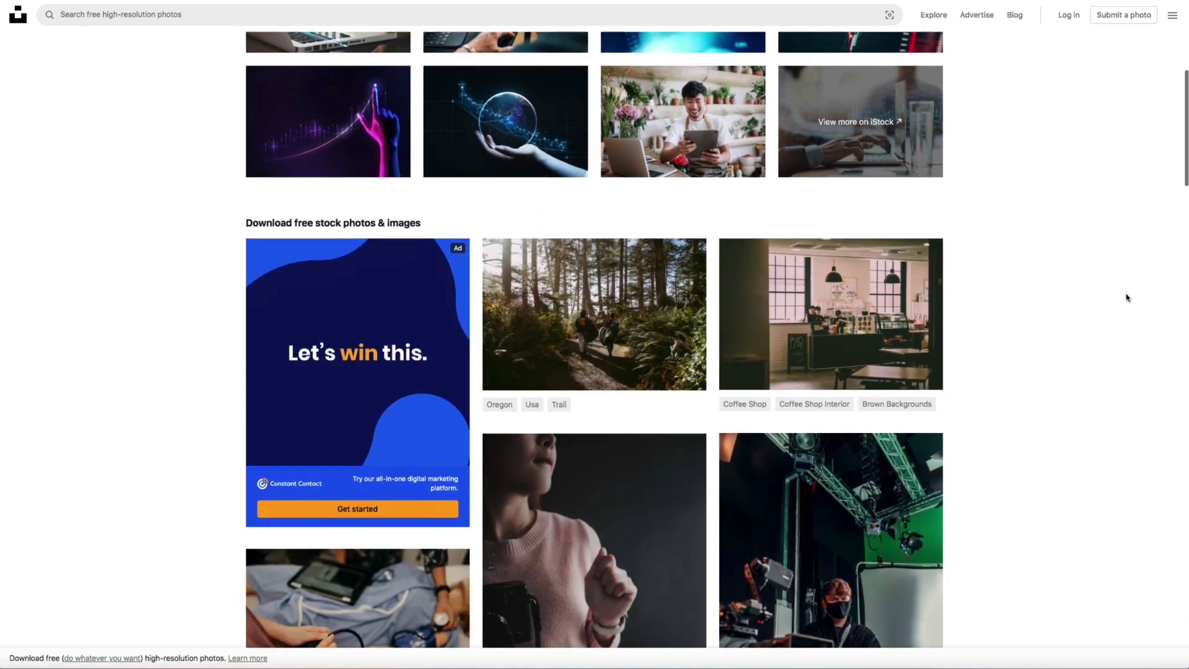
scroll(1127, 298, "down", 5)
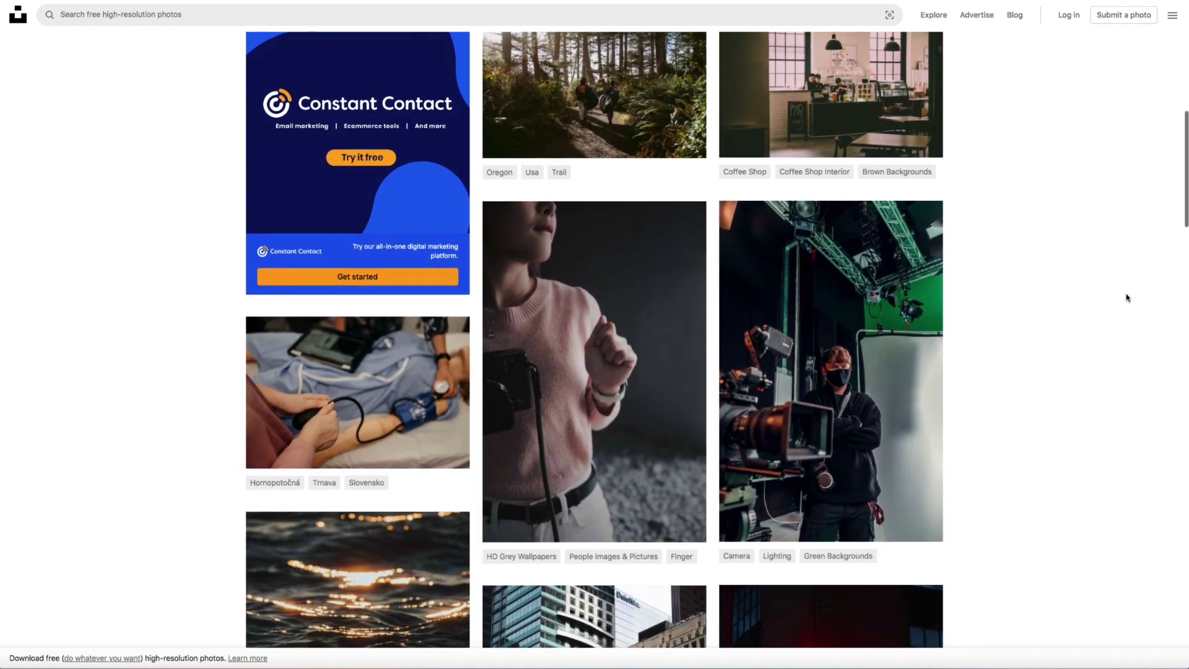
scroll(1127, 297, "down", 2)
scroll(1127, 298, "down", 4)
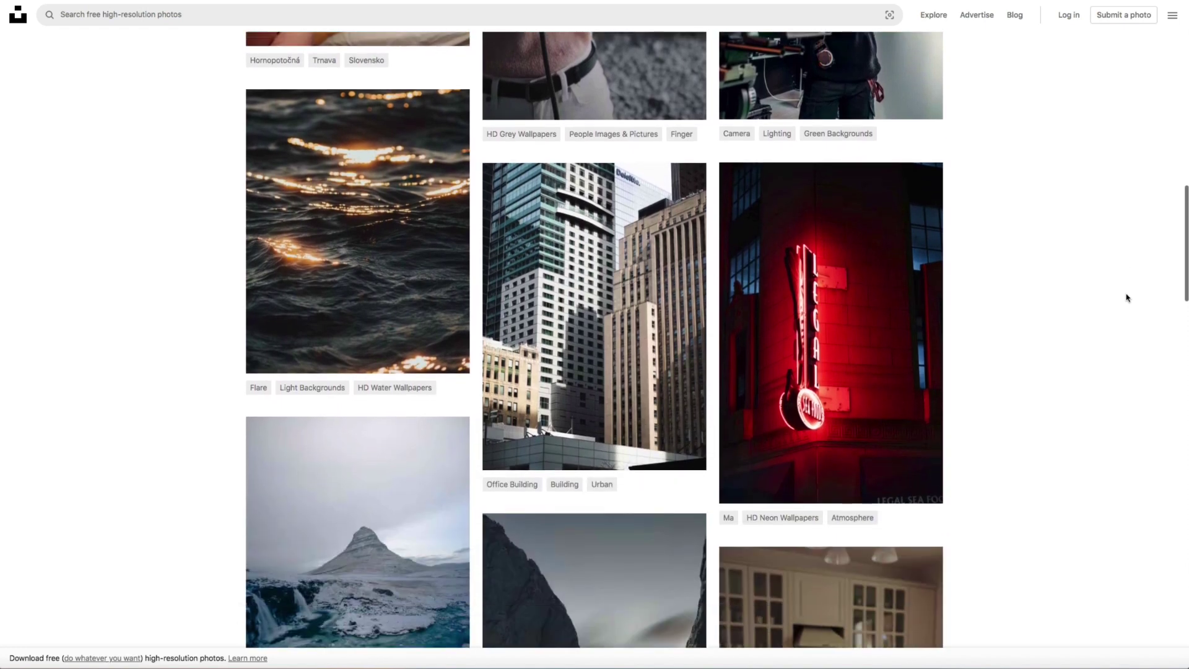
scroll(1127, 297, "down", 1)
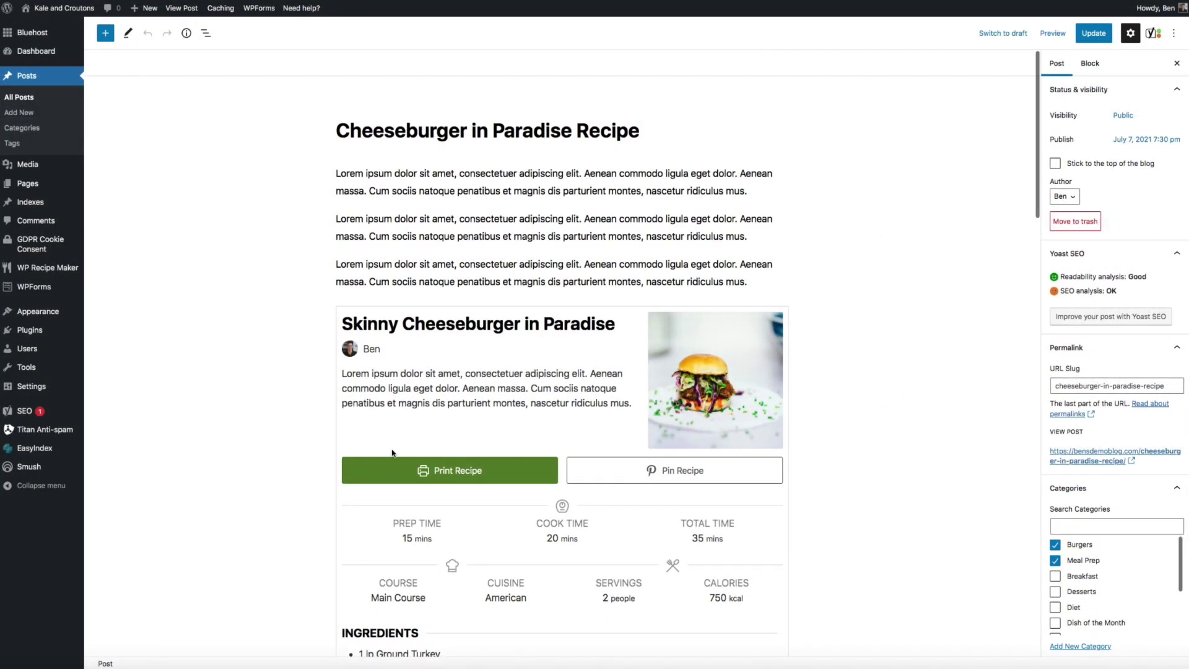
Open the site's permalink settings from the Cheeseburger in Paradise Recipe post editor
mouse_move(54, 389)
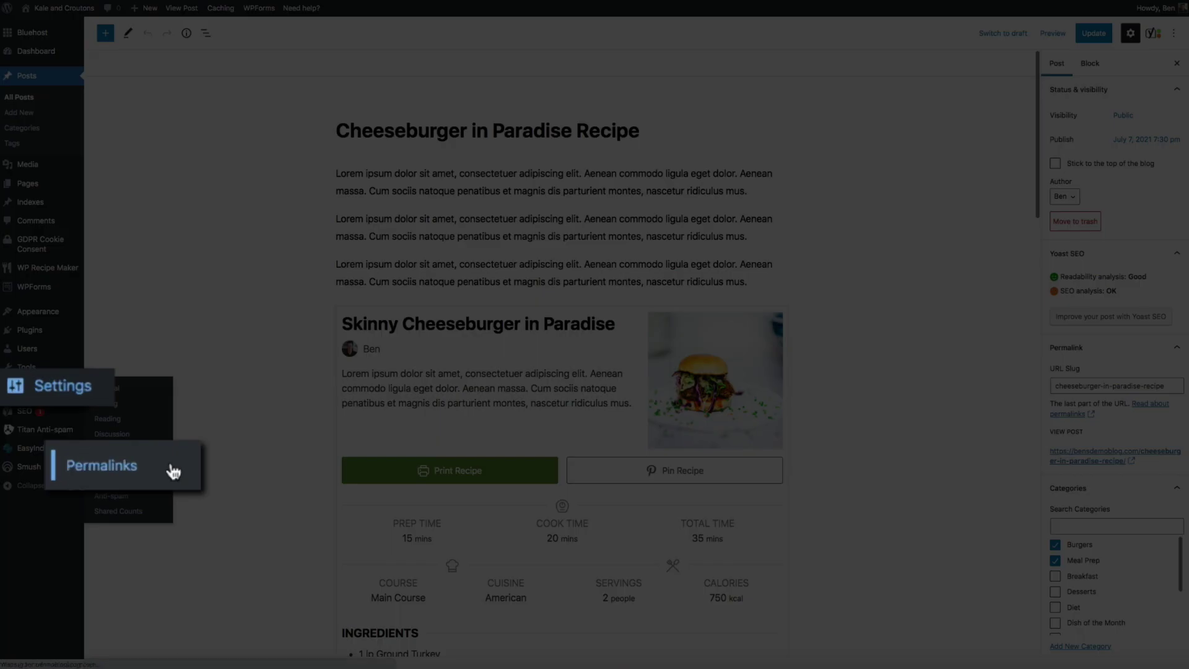
left_click(173, 466)
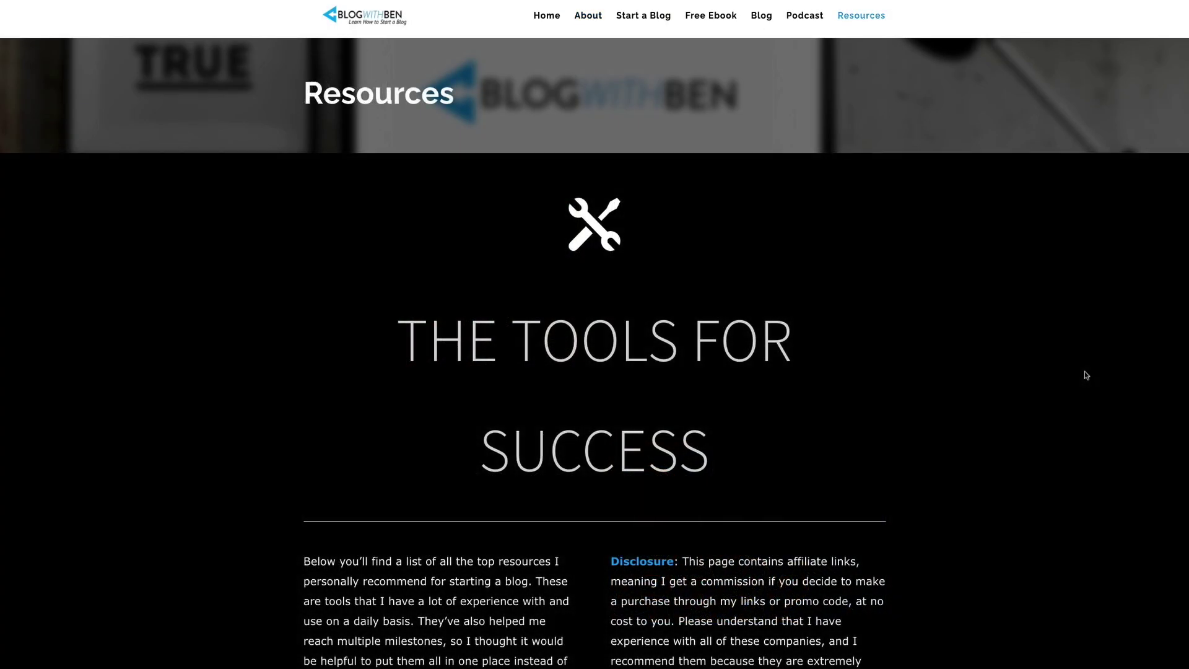
Examine the Blog With Ben resources page for recommended hosting, themes, email marketing, lead generation tools and plugins
scroll(1083, 371, "down", 4)
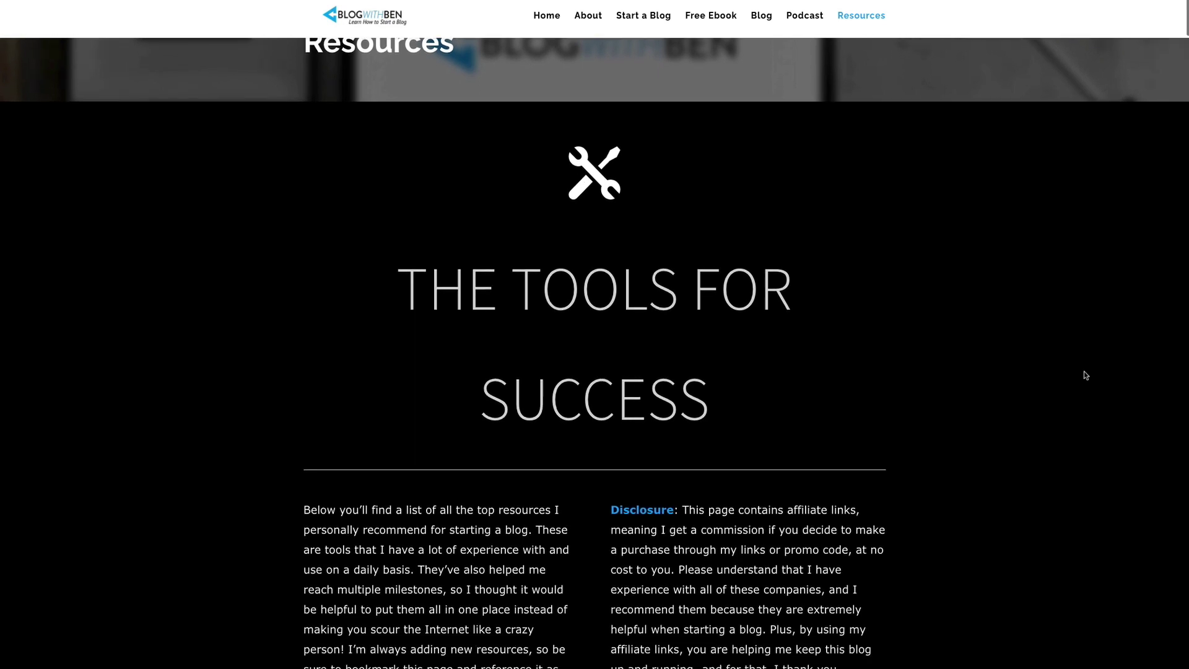
scroll(1083, 375, "down", 10)
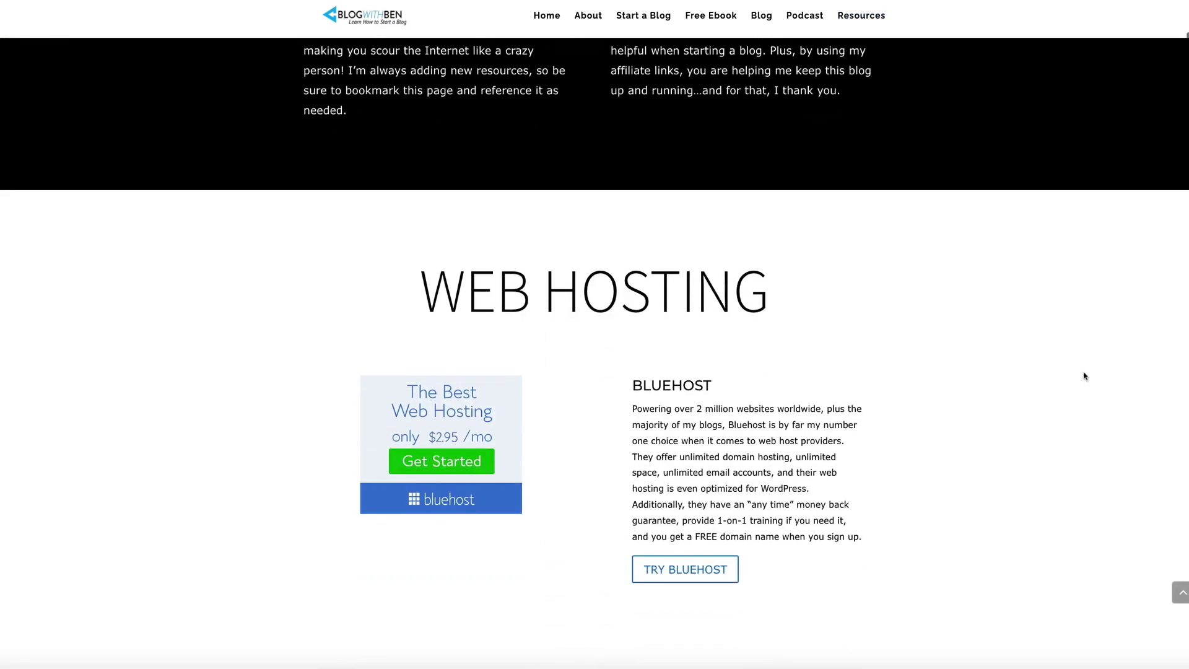
scroll(1083, 376, "down", 6)
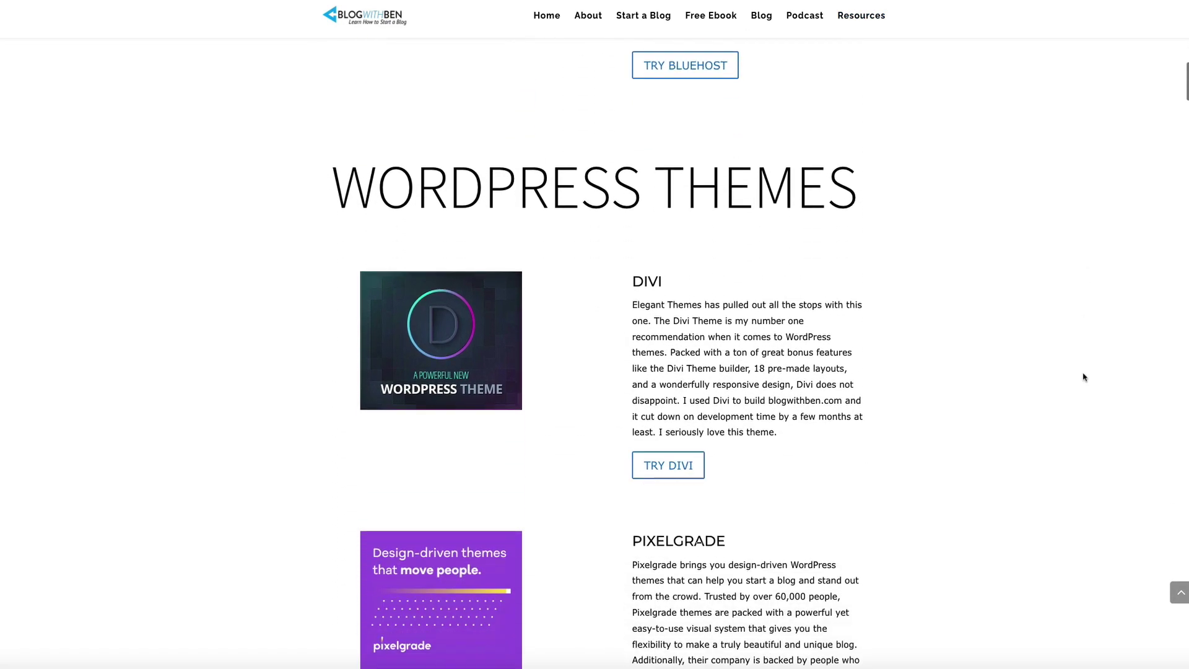
scroll(1083, 378, "down", 3)
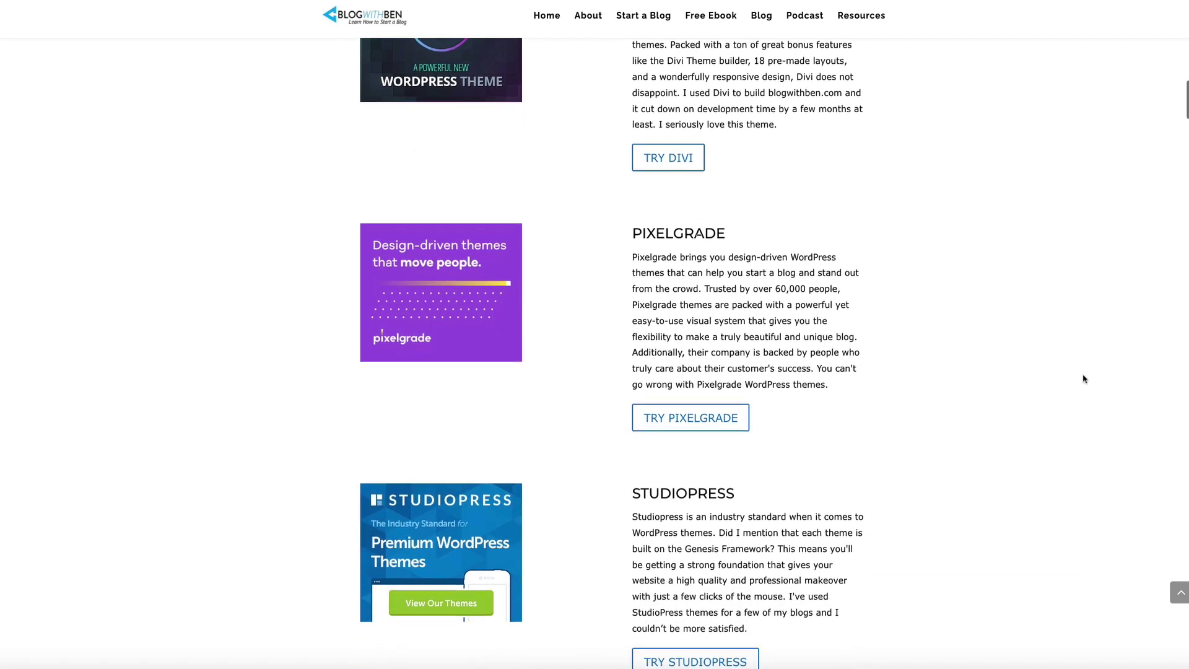
scroll(1084, 379, "down", 5)
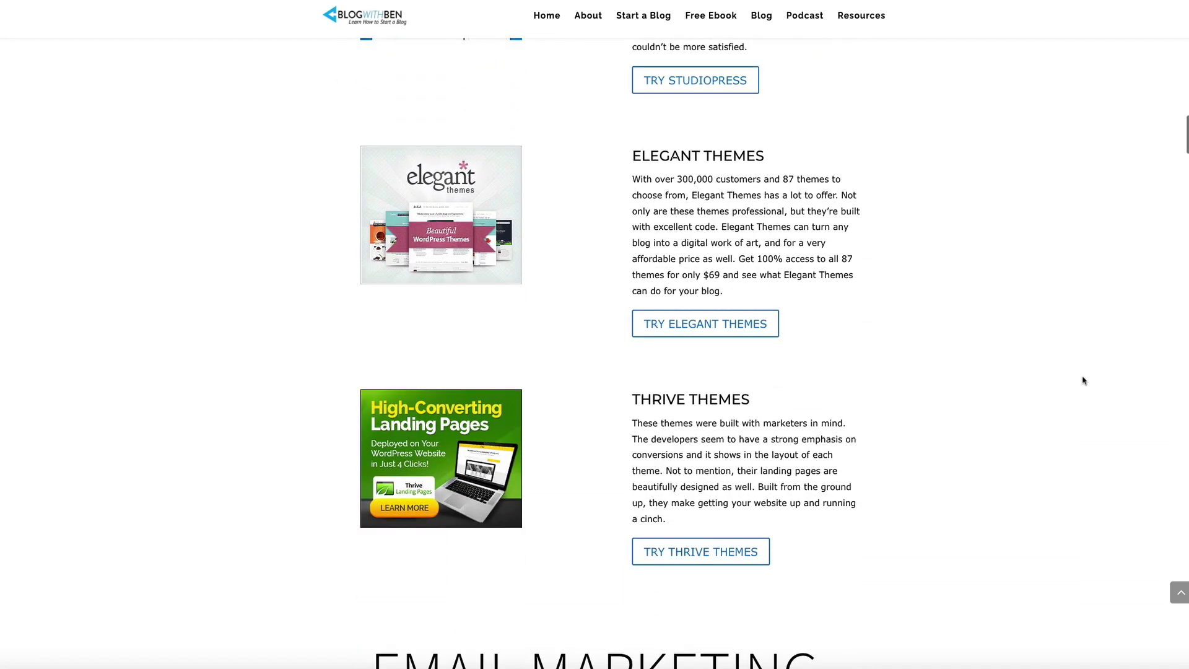
scroll(1084, 381, "down", 1)
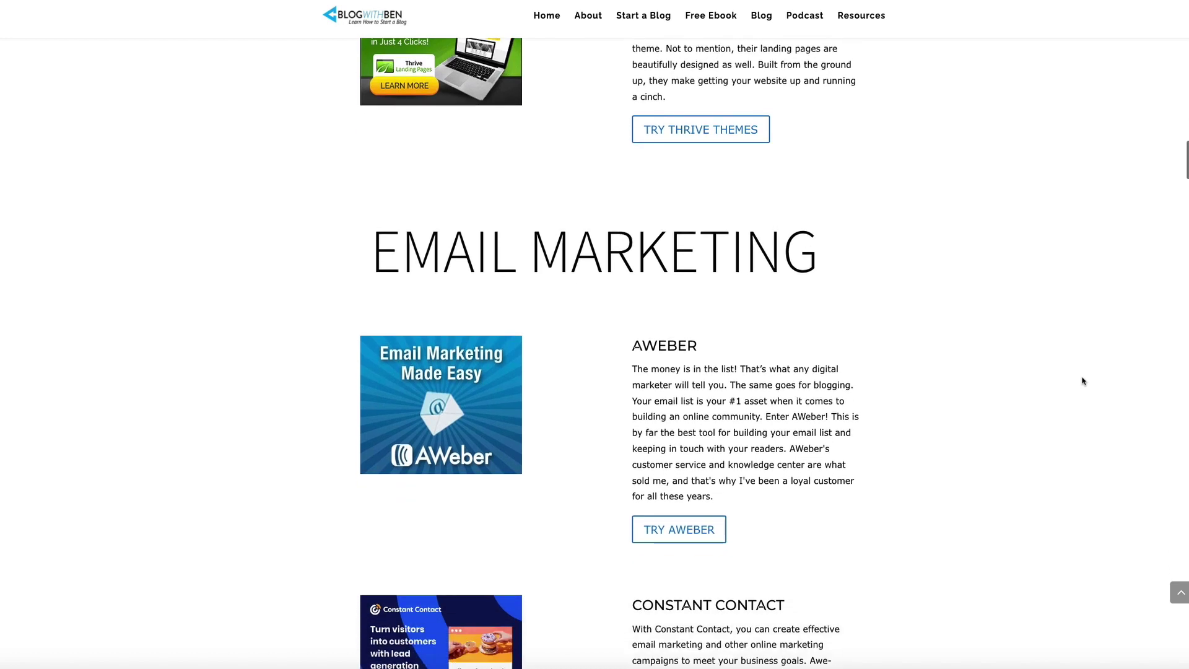
scroll(1082, 382, "down", 4)
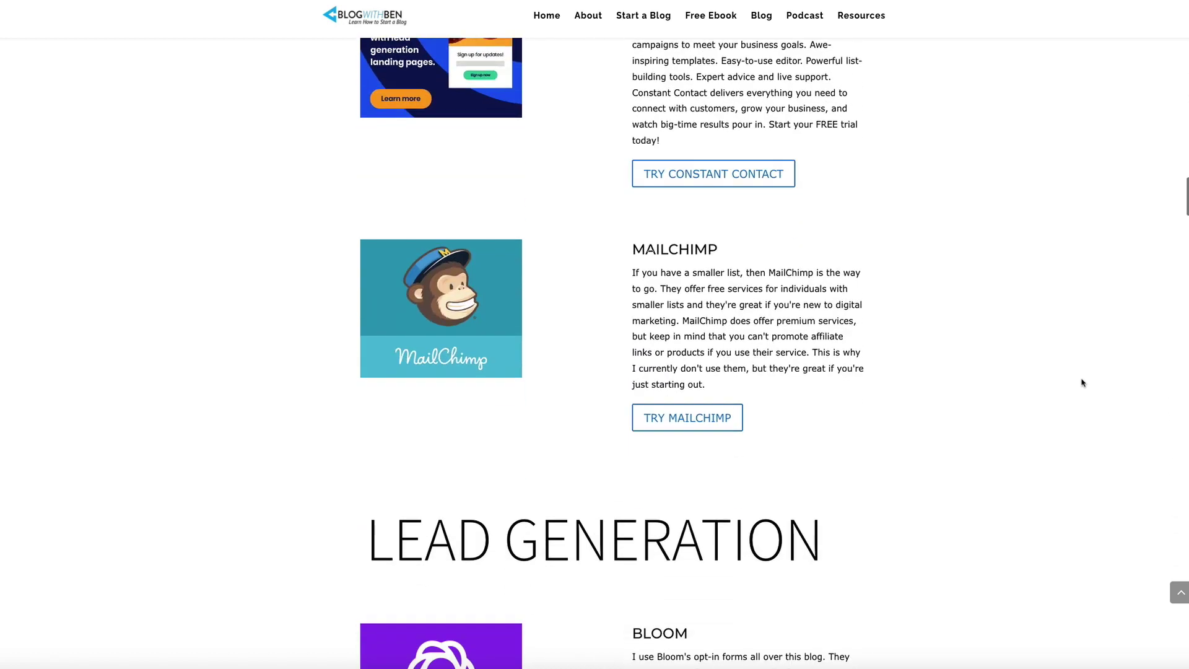
scroll(1082, 383, "down", 1)
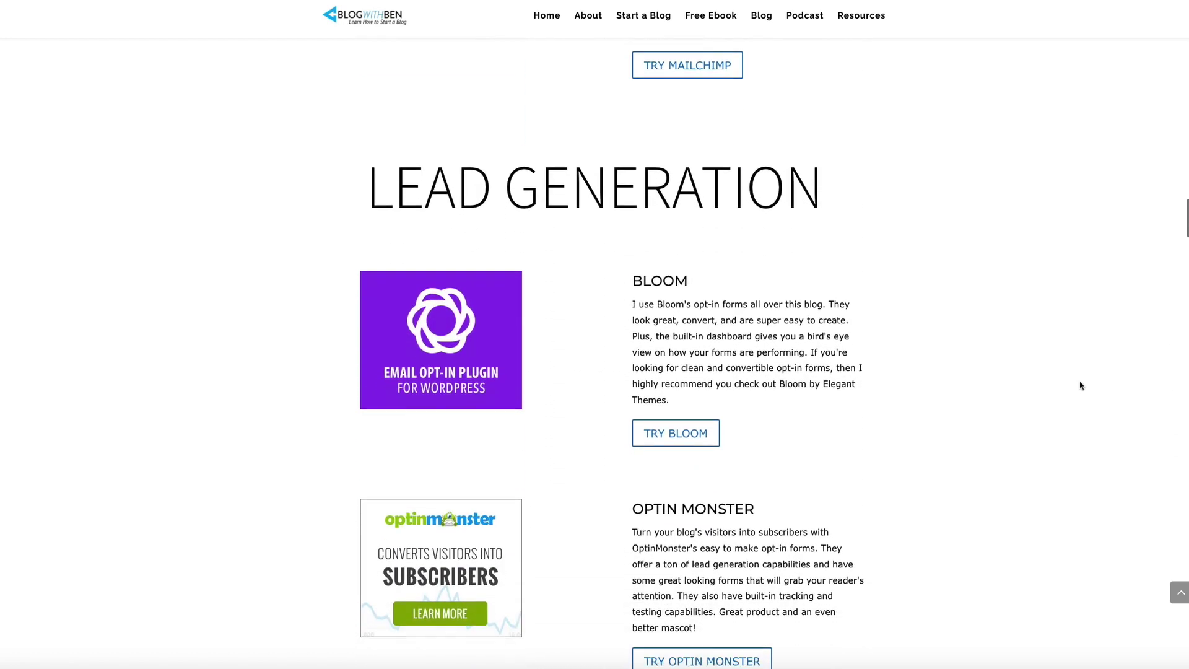
scroll(1079, 386, "down", 5)
scroll(1079, 387, "down", 3)
scroll(1079, 388, "down", 6)
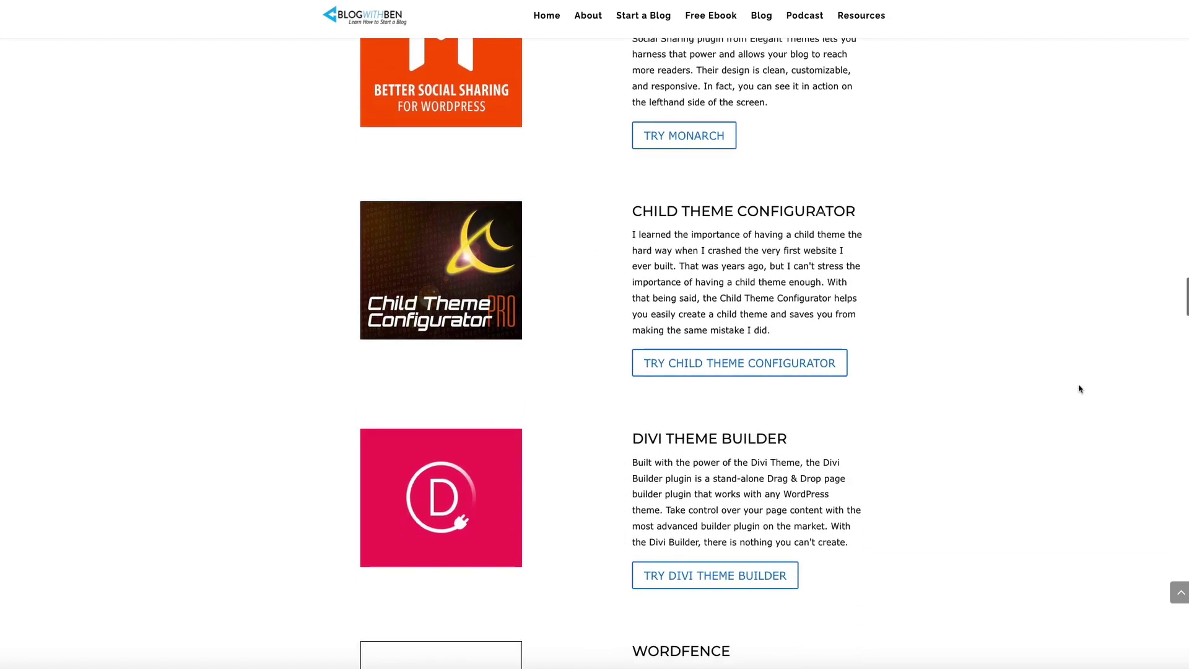
scroll(1079, 388, "down", 5)
scroll(1081, 389, "down", 6)
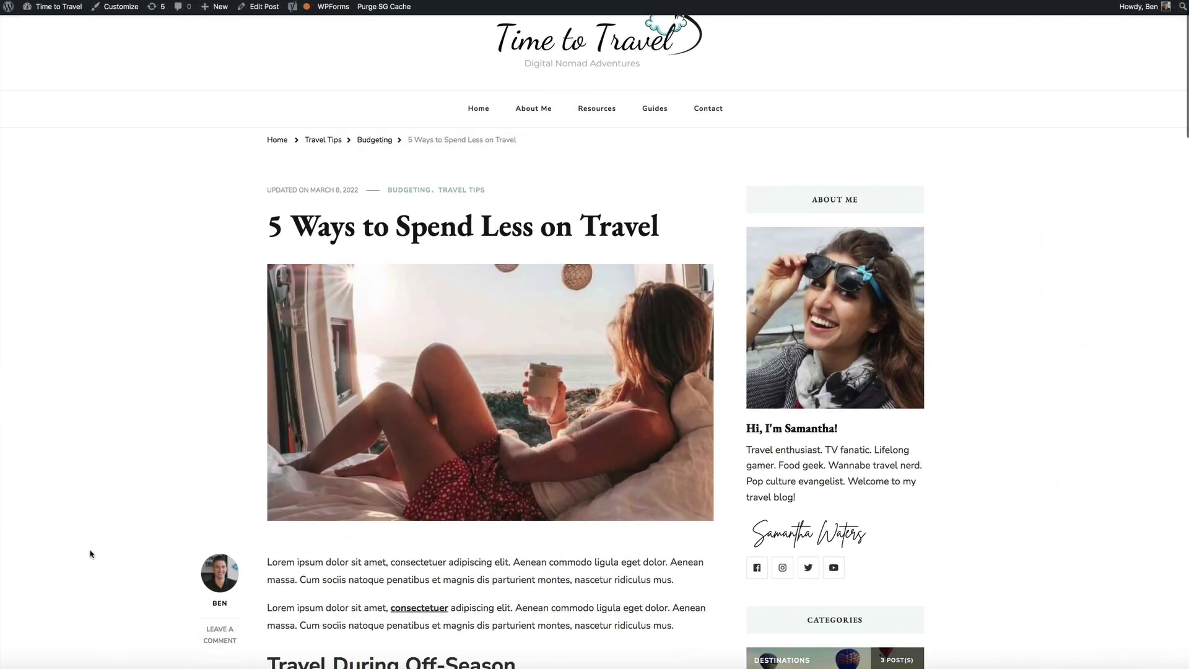
Examine the layout of the "5 Ways to Spend Less on Travel" post and the Time to Travel blog's homepage
scroll(90, 553, "down", 10)
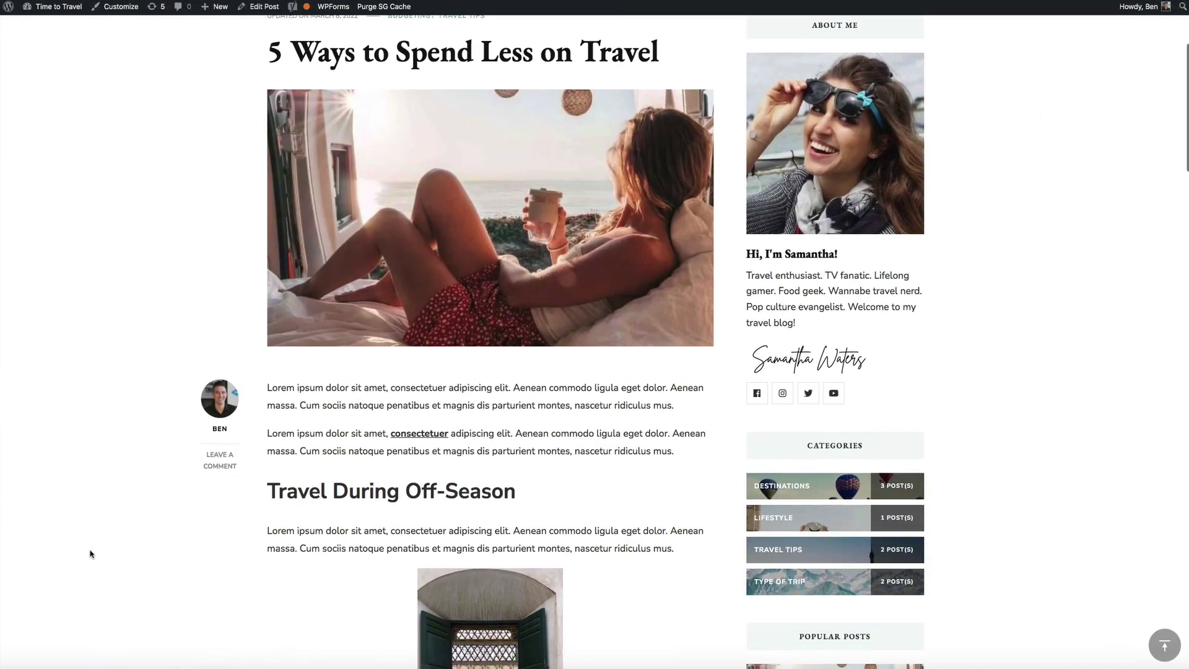
scroll(89, 552, "down", 8)
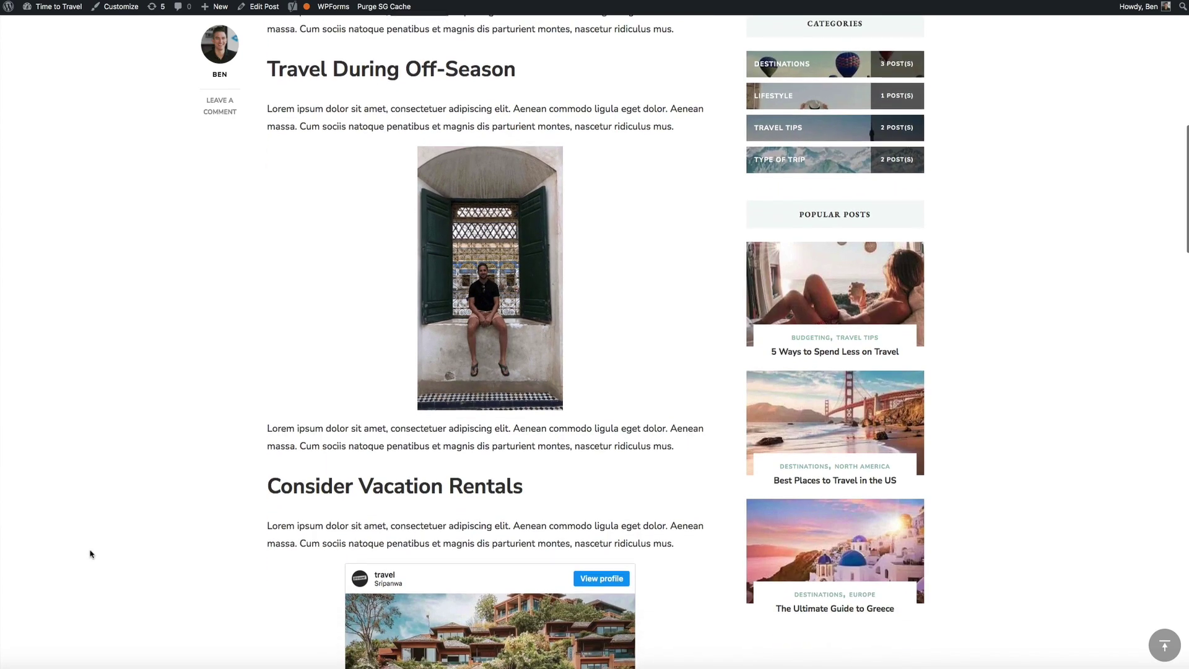
scroll(90, 553, "down", 7)
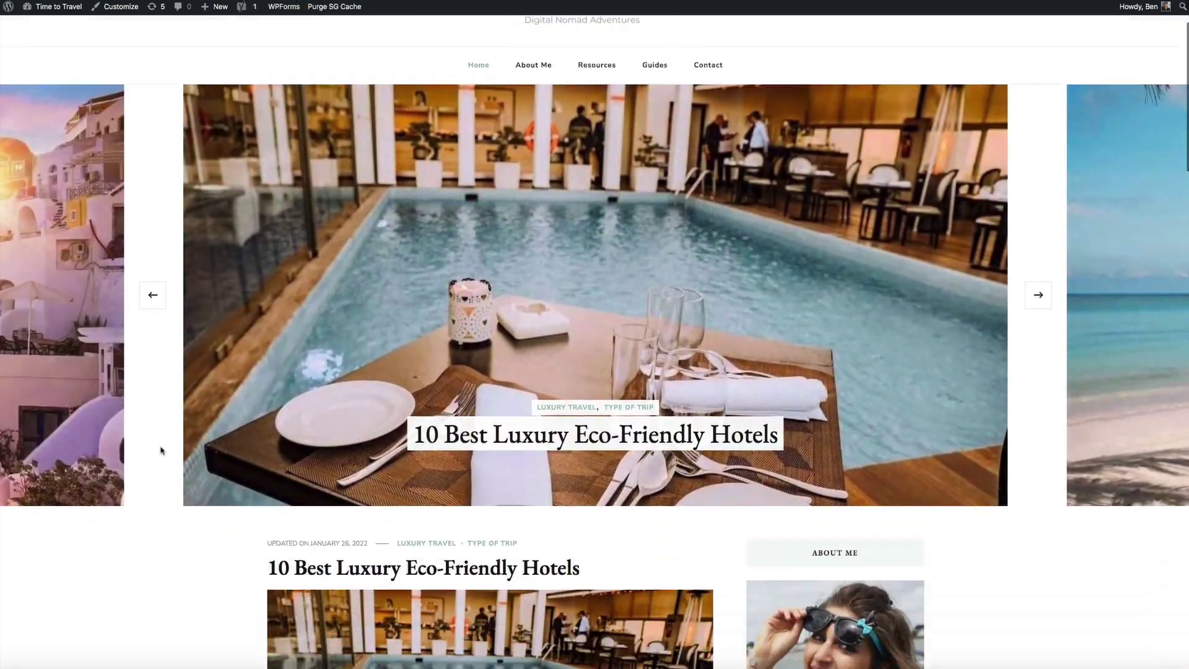
scroll(161, 451, "down", 7)
scroll(161, 450, "down", 8)
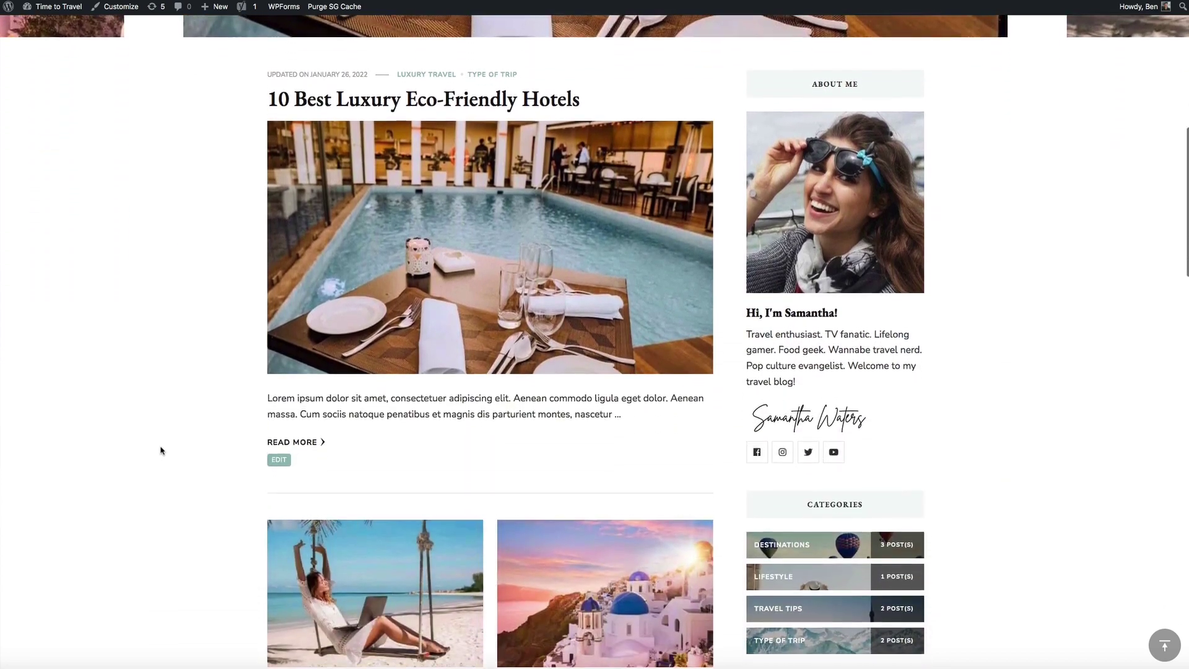
scroll(161, 450, "down", 6)
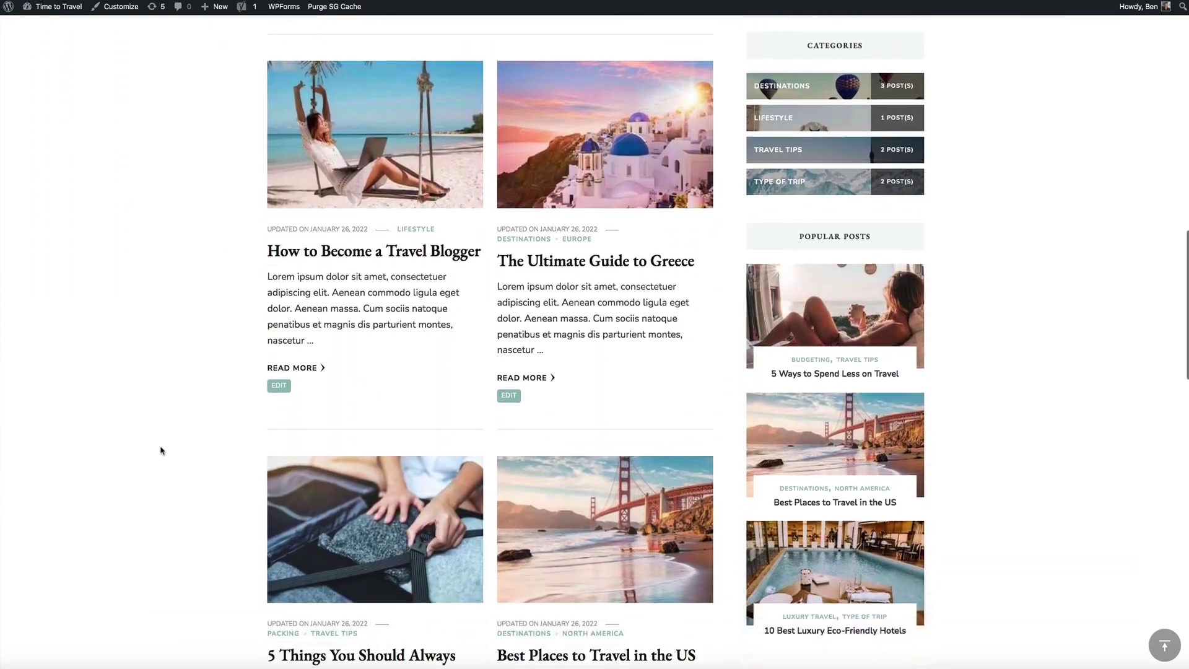
scroll(161, 450, "down", 10)
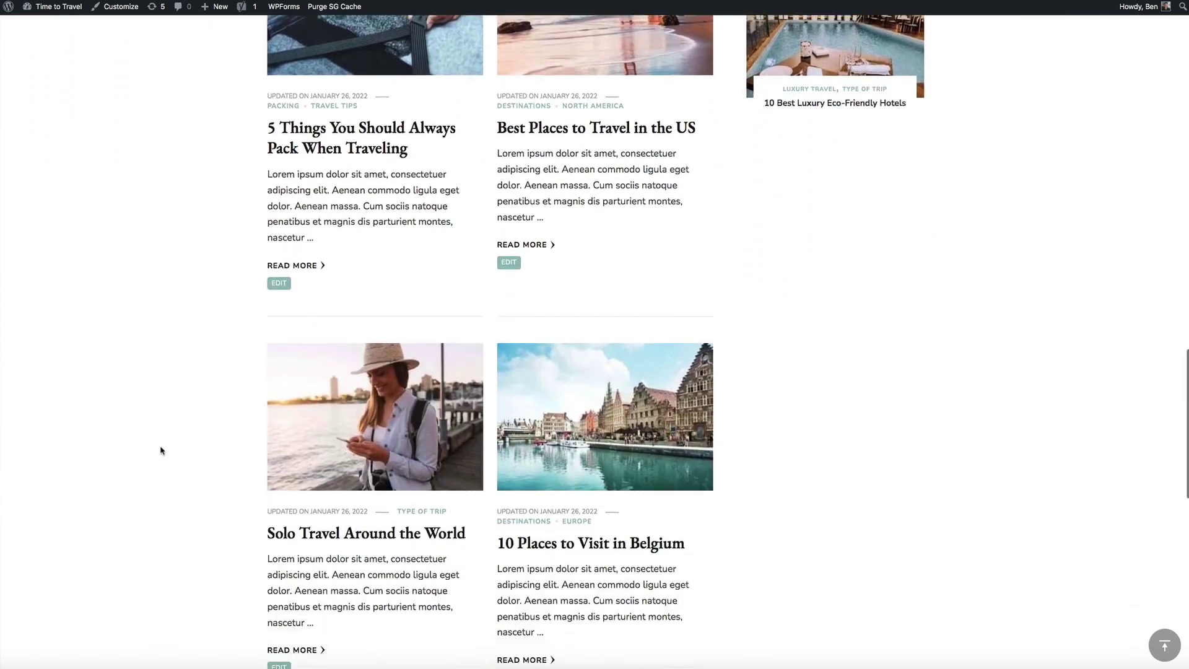
scroll(161, 450, "down", 2)
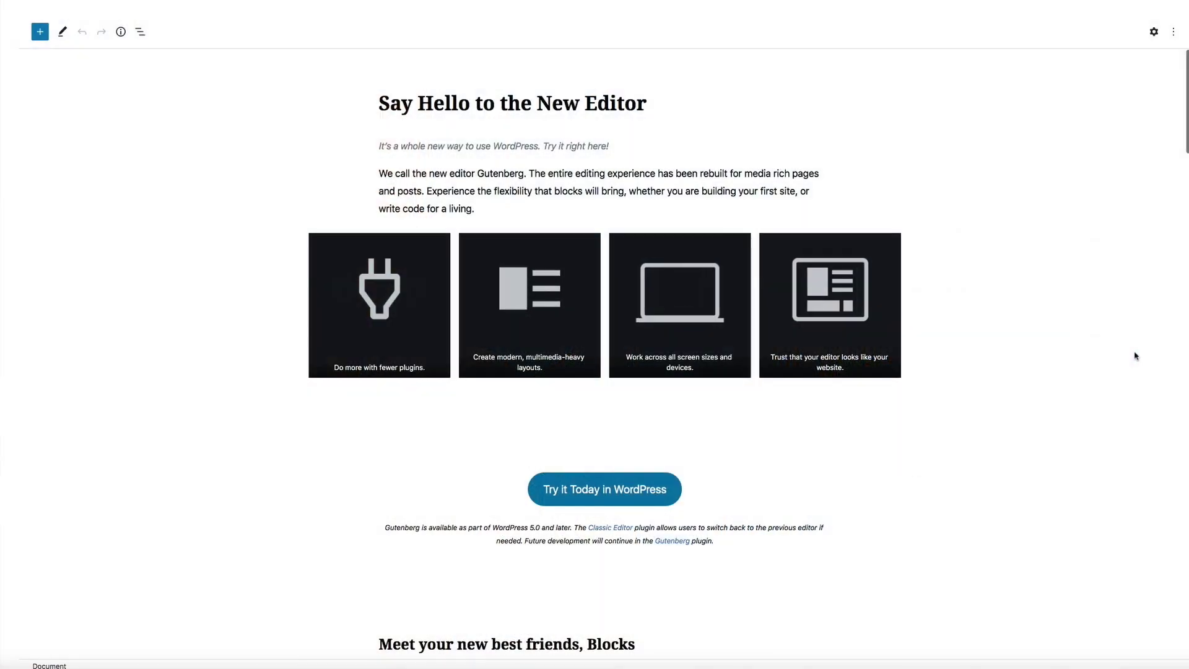
Examine the Gutenberg editor demo page, covering its default blocks, the Mountains layout examples and the developers section
scroll(1135, 356, "down", 5)
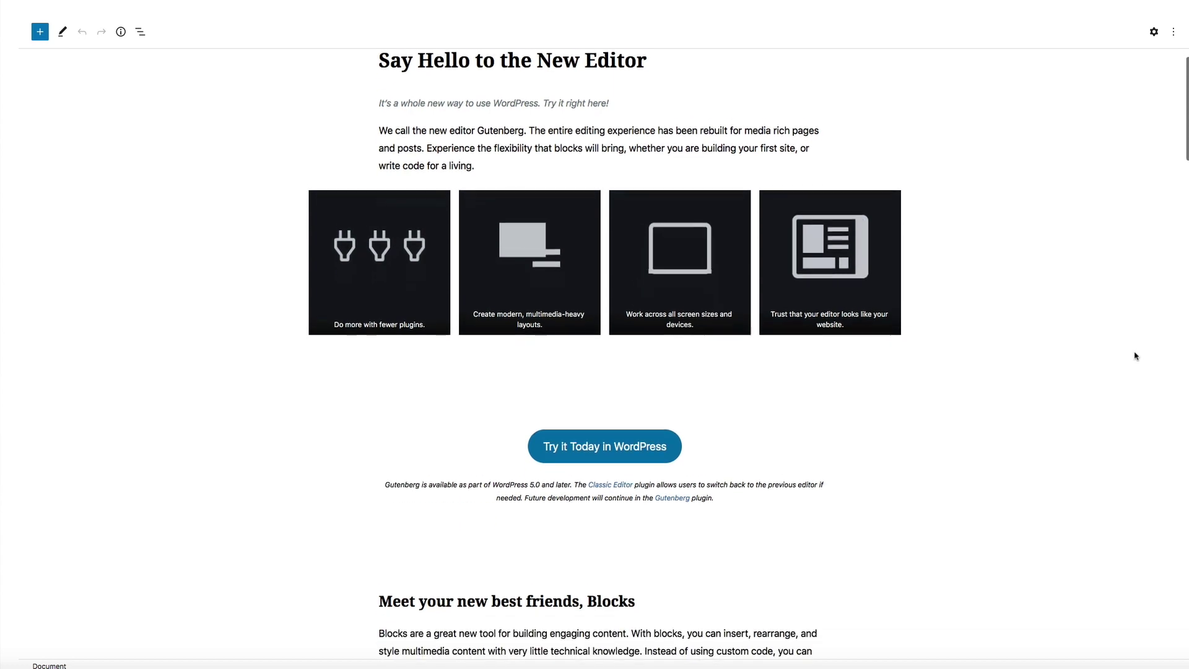
scroll(1135, 356, "down", 3)
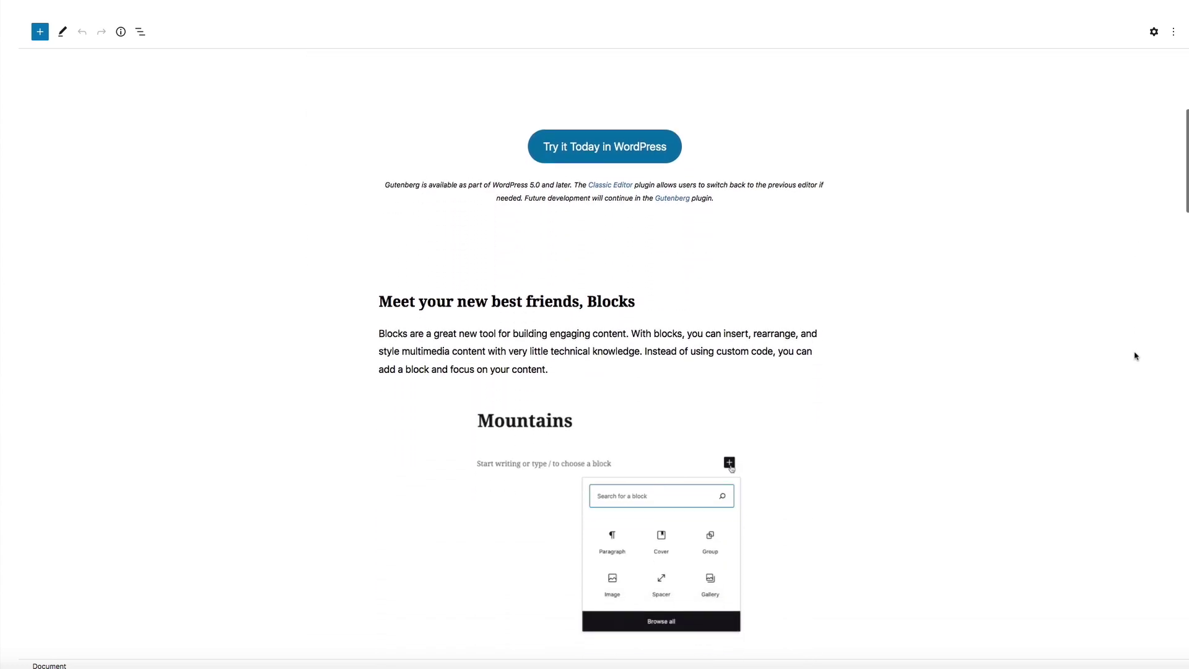
scroll(1135, 356, "down", 3)
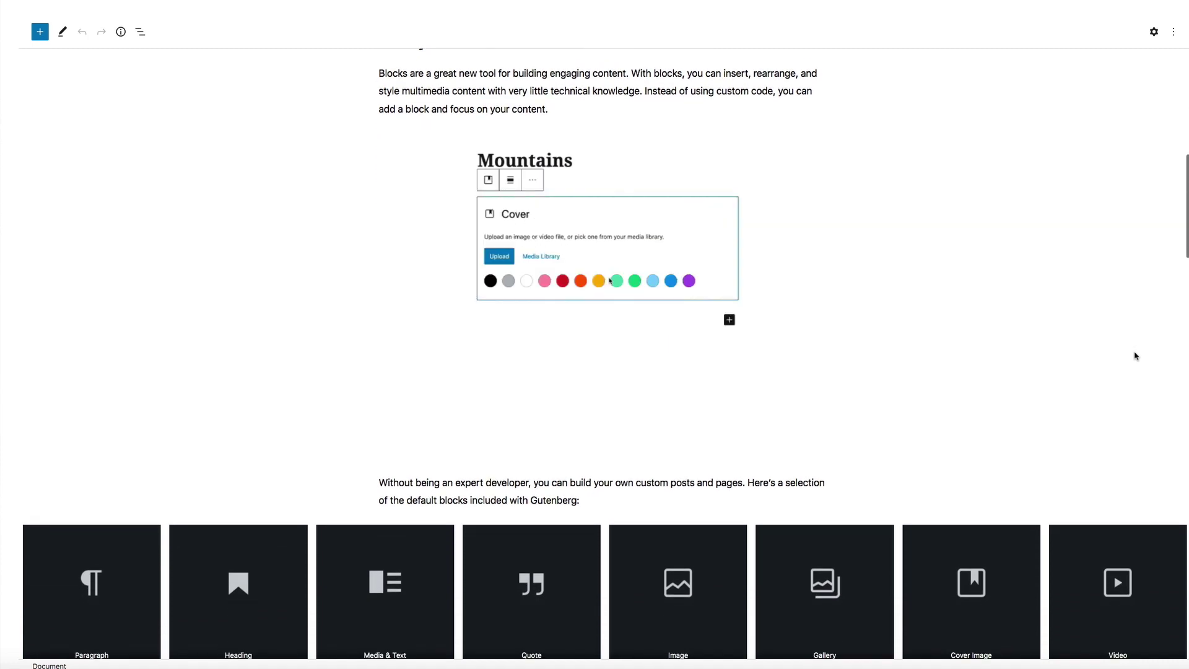
scroll(1135, 356, "down", 3)
scroll(1135, 356, "down", 3)
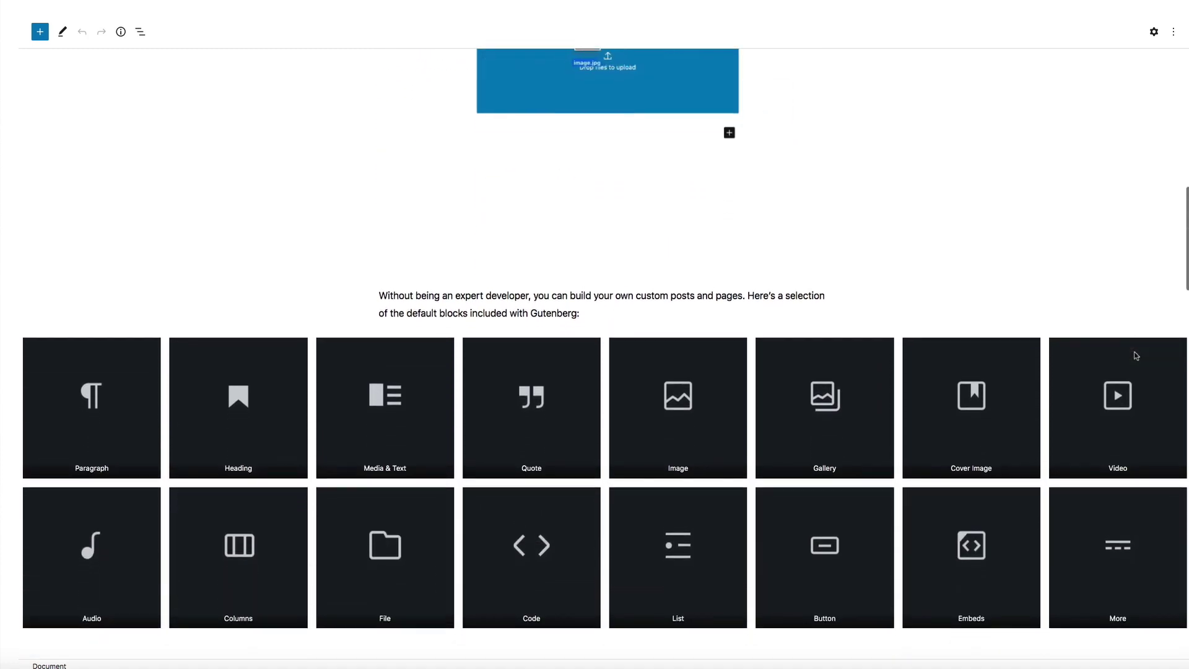
scroll(1136, 355, "down", 3)
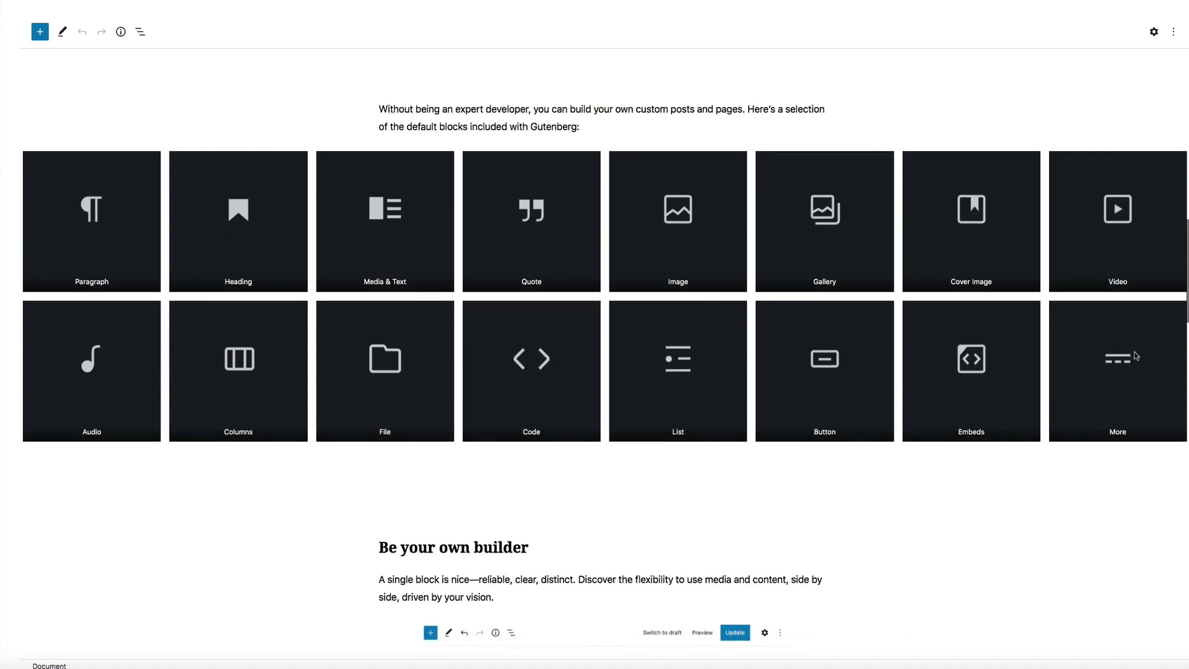
scroll(1135, 355, "down", 3)
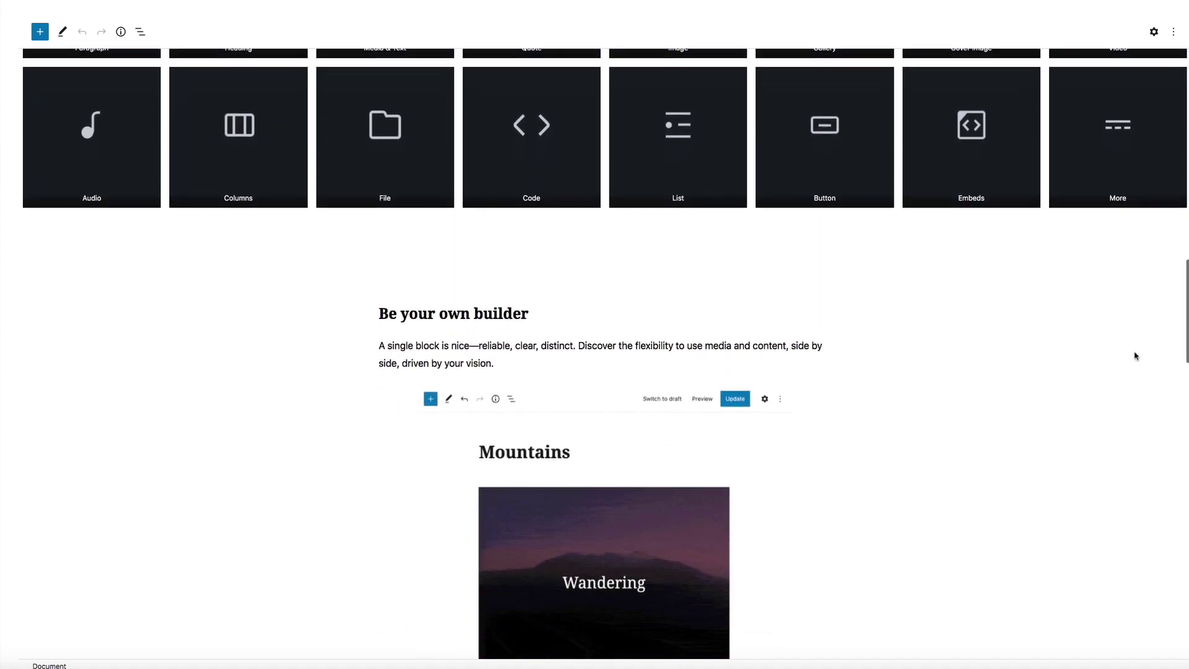
scroll(1136, 355, "down", 3)
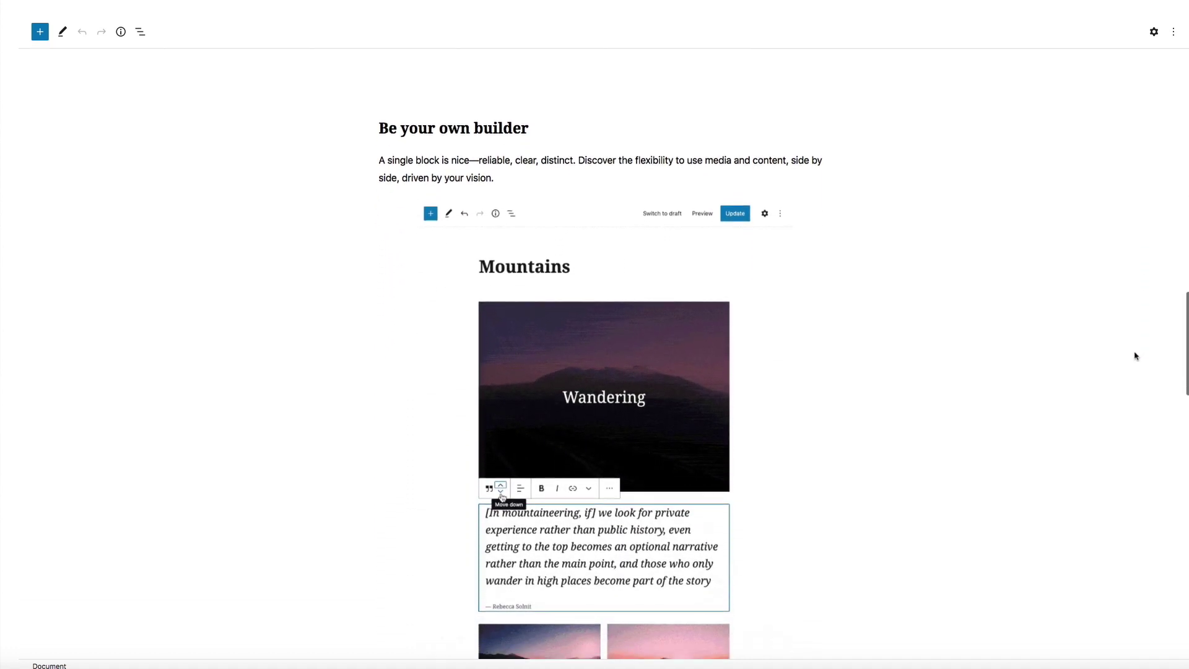
scroll(1136, 356, "down", 1)
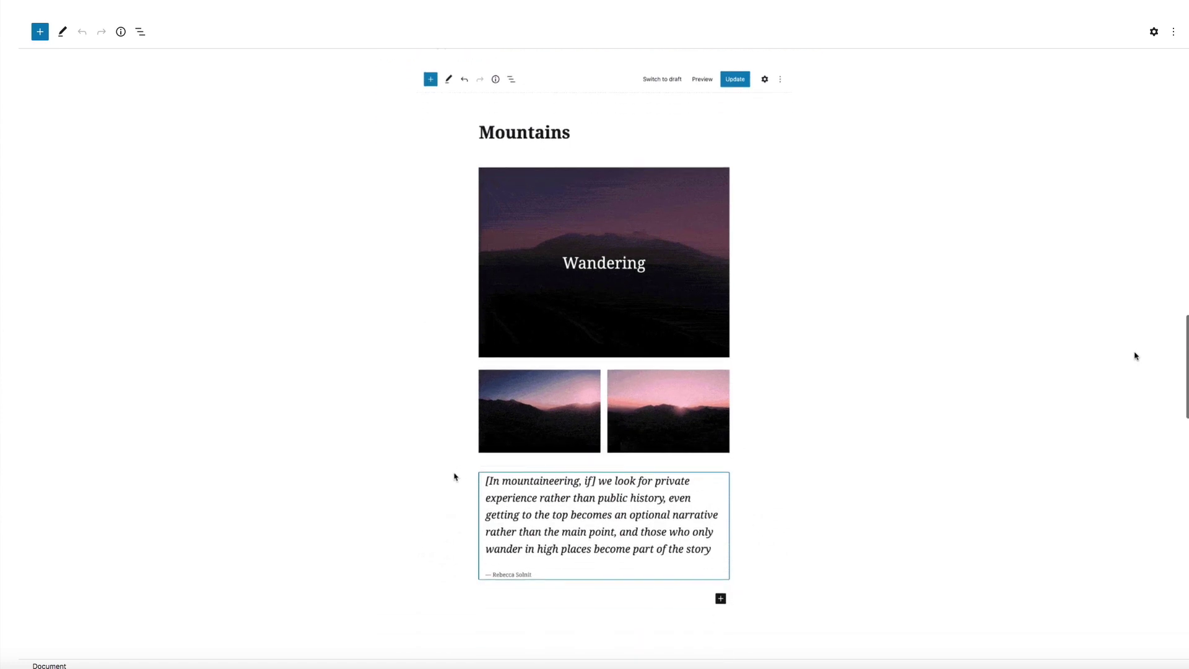
scroll(1136, 355, "down", 3)
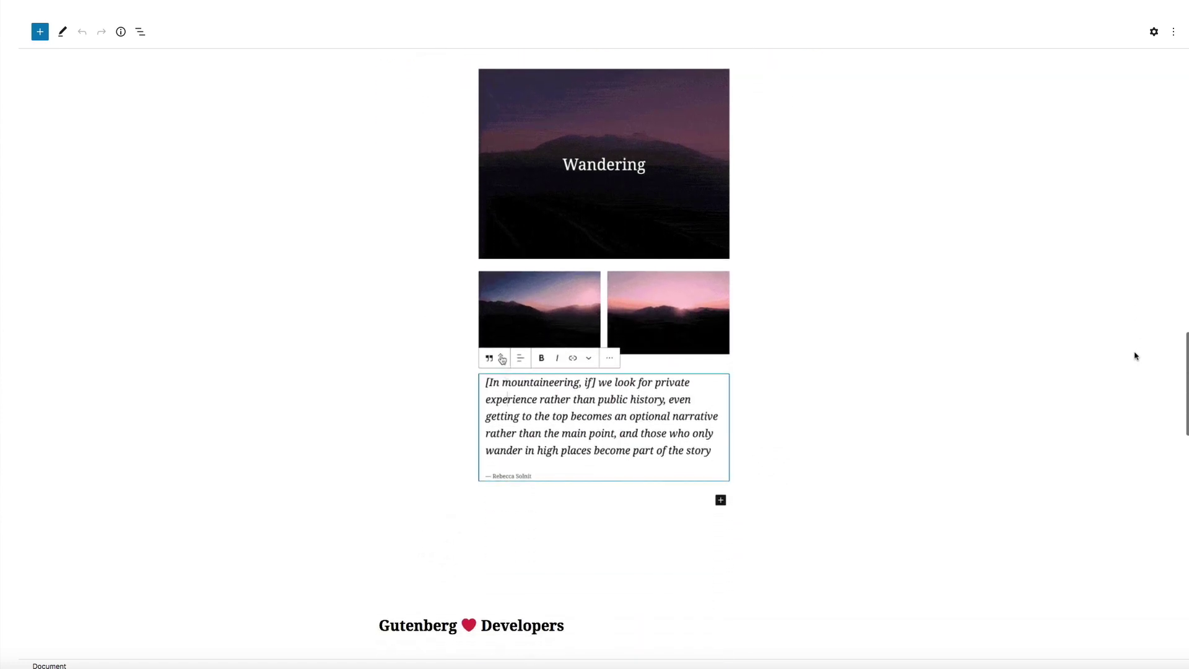
scroll(1136, 355, "down", 4)
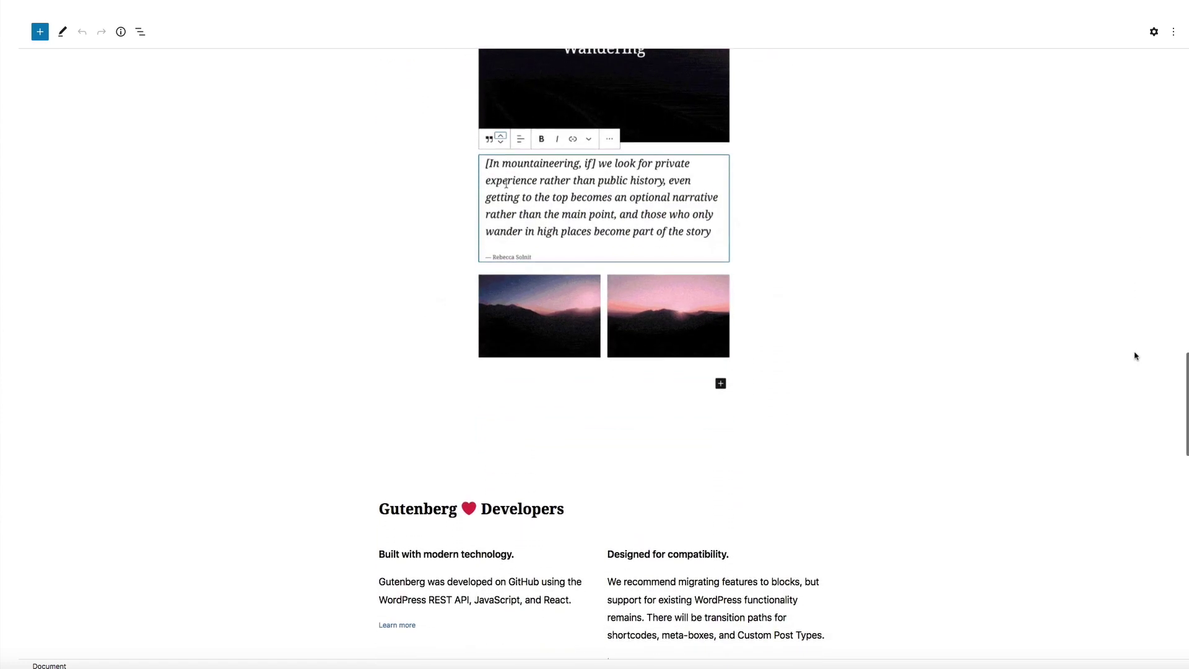
scroll(1135, 356, "down", 3)
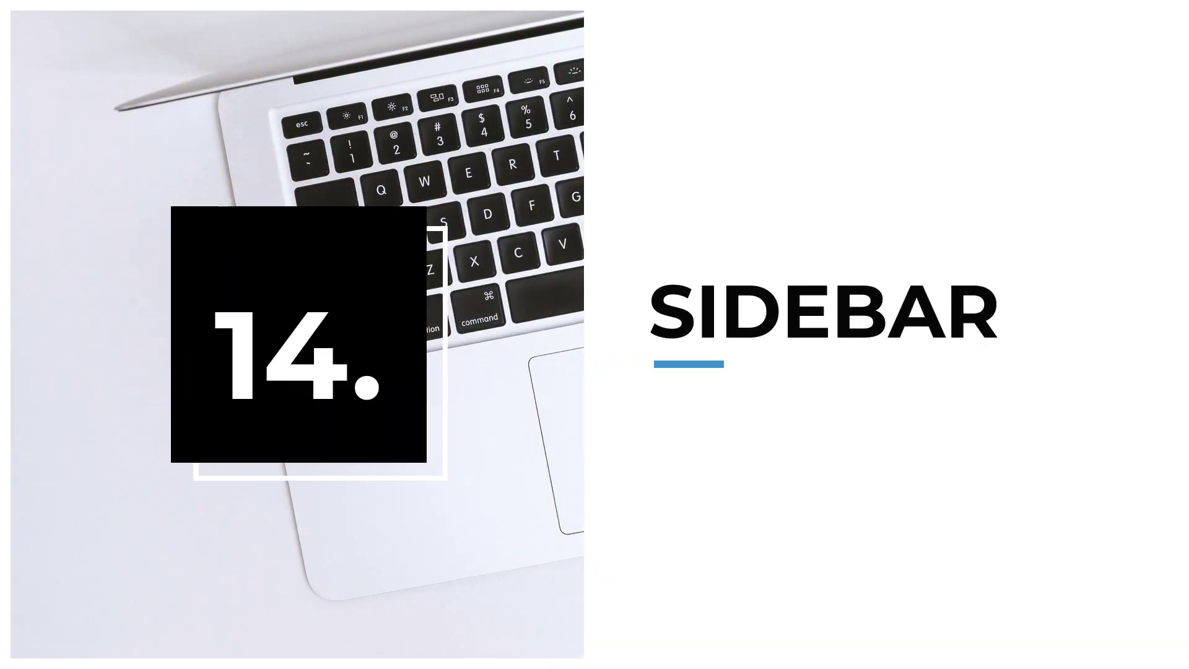
Examine the sidebars on the Cheeseburger in Paradise Recipe post and the Blog With Ben blog page
scroll(1096, 362, "down", 3)
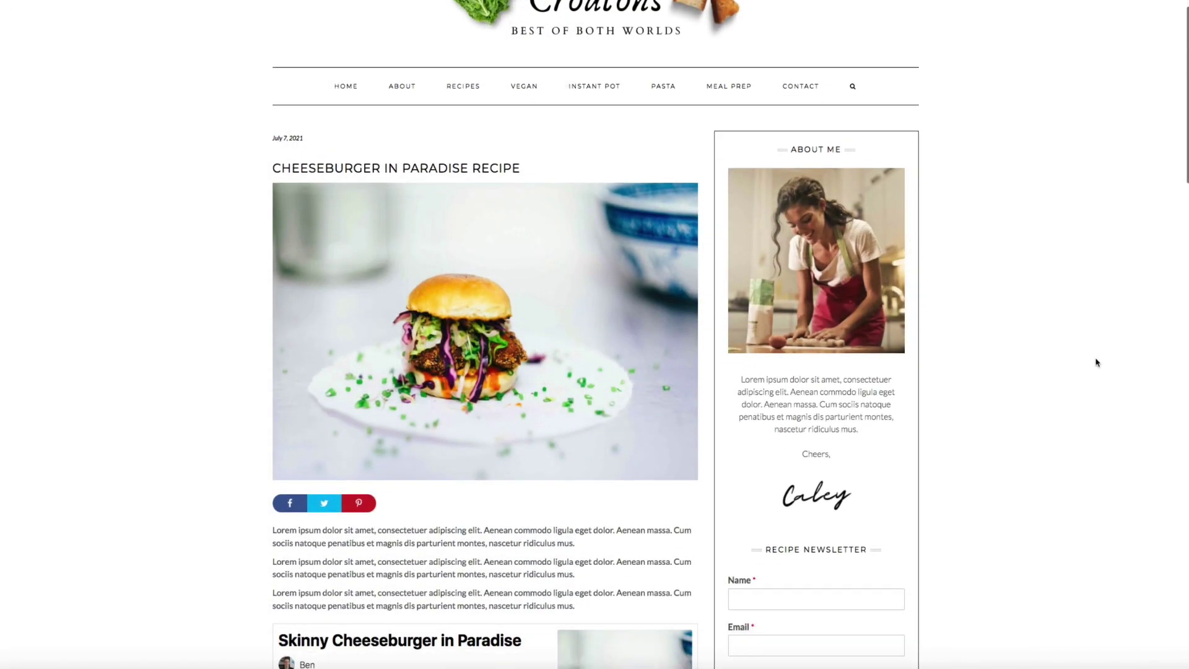
scroll(1096, 362, "down", 2)
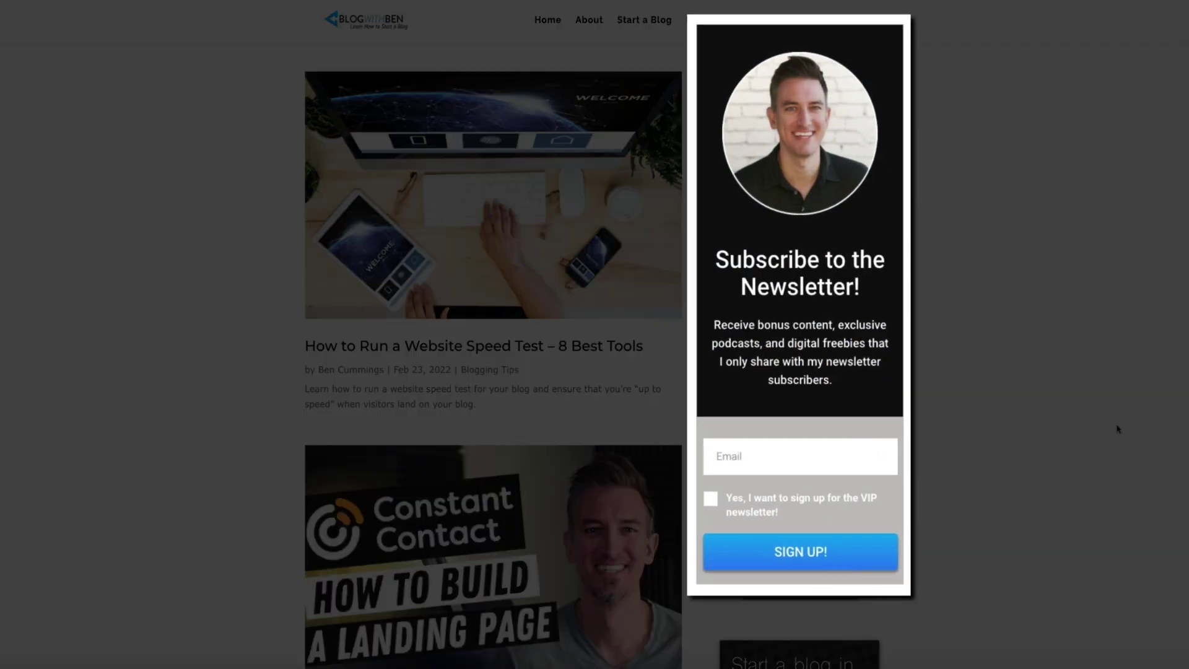
scroll(1118, 428, "down", 1)
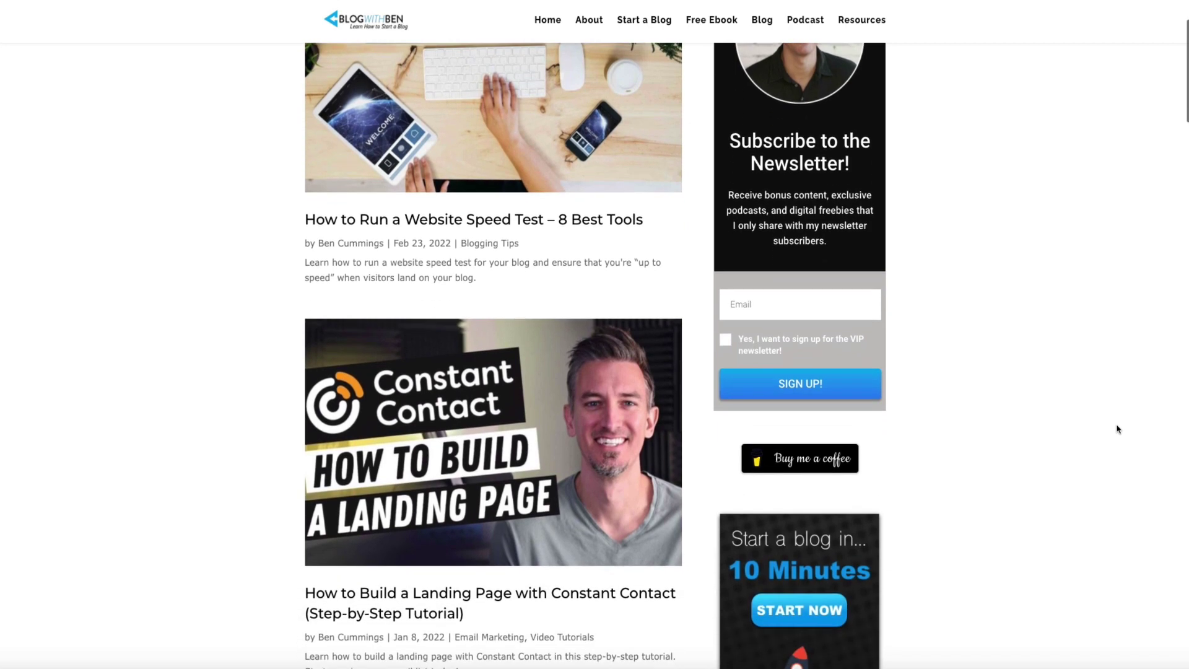
scroll(1117, 430, "down", 5)
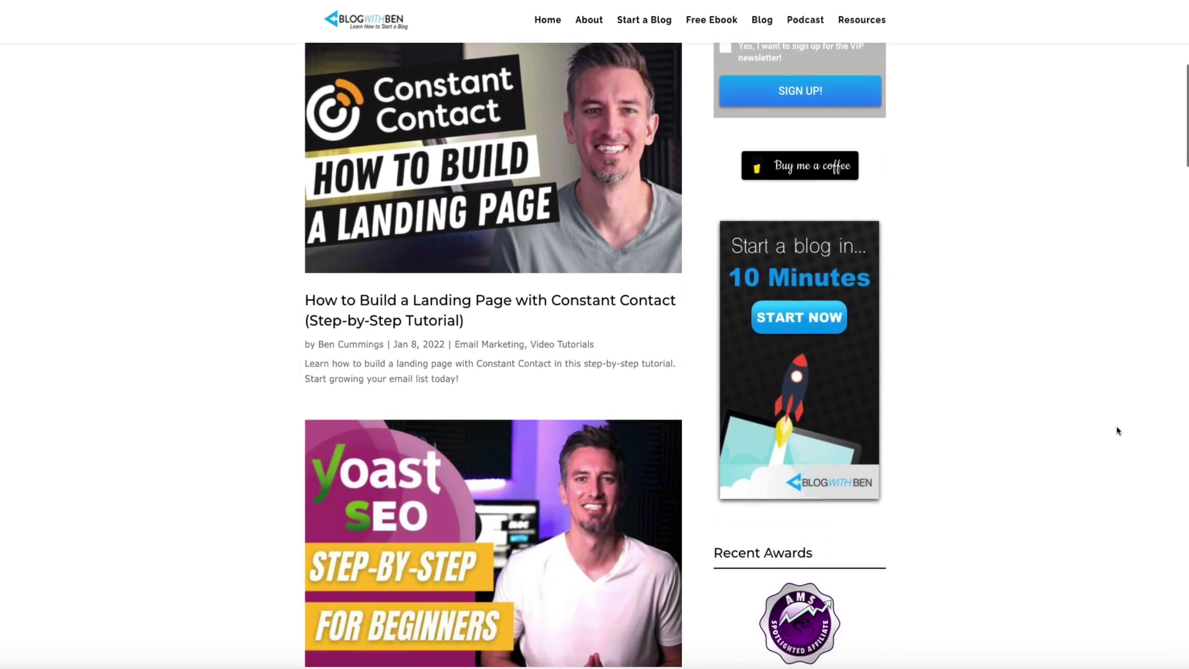
scroll(1117, 430, "down", 5)
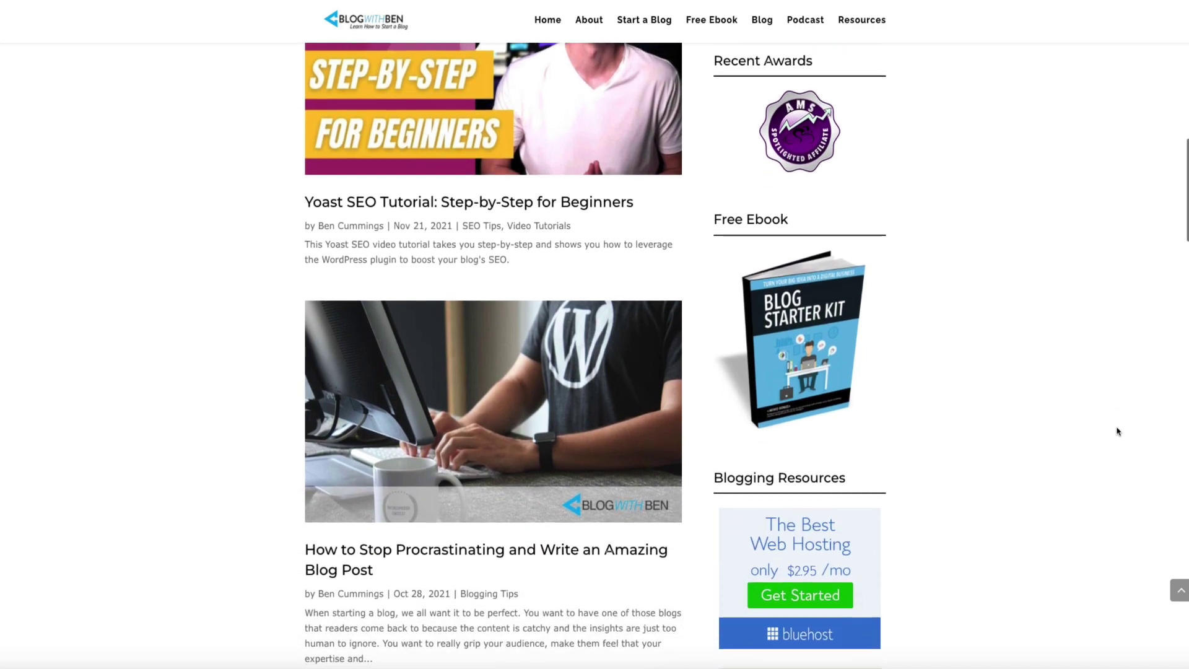
scroll(1117, 431, "down", 1)
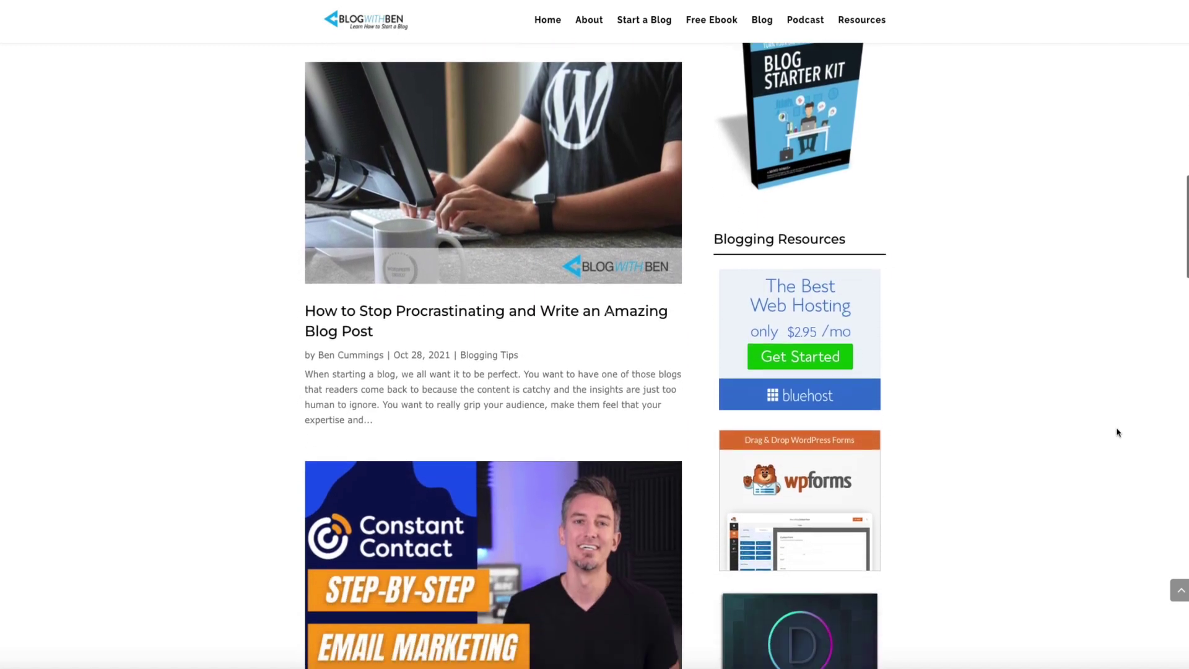
scroll(1118, 432, "down", 1)
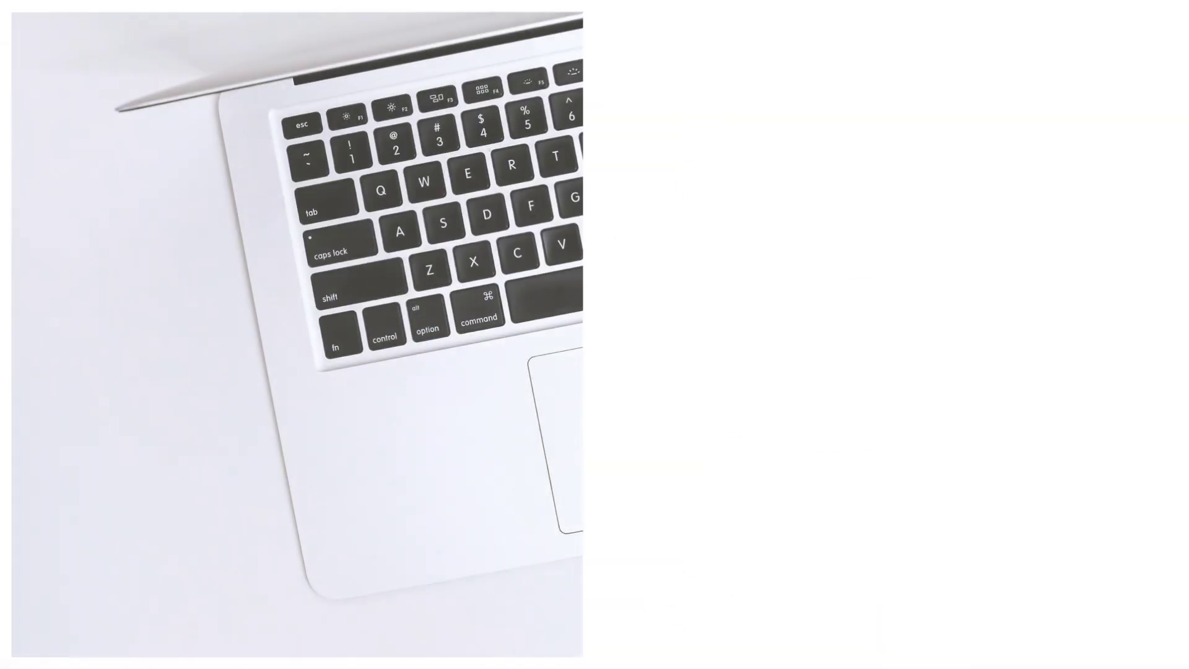
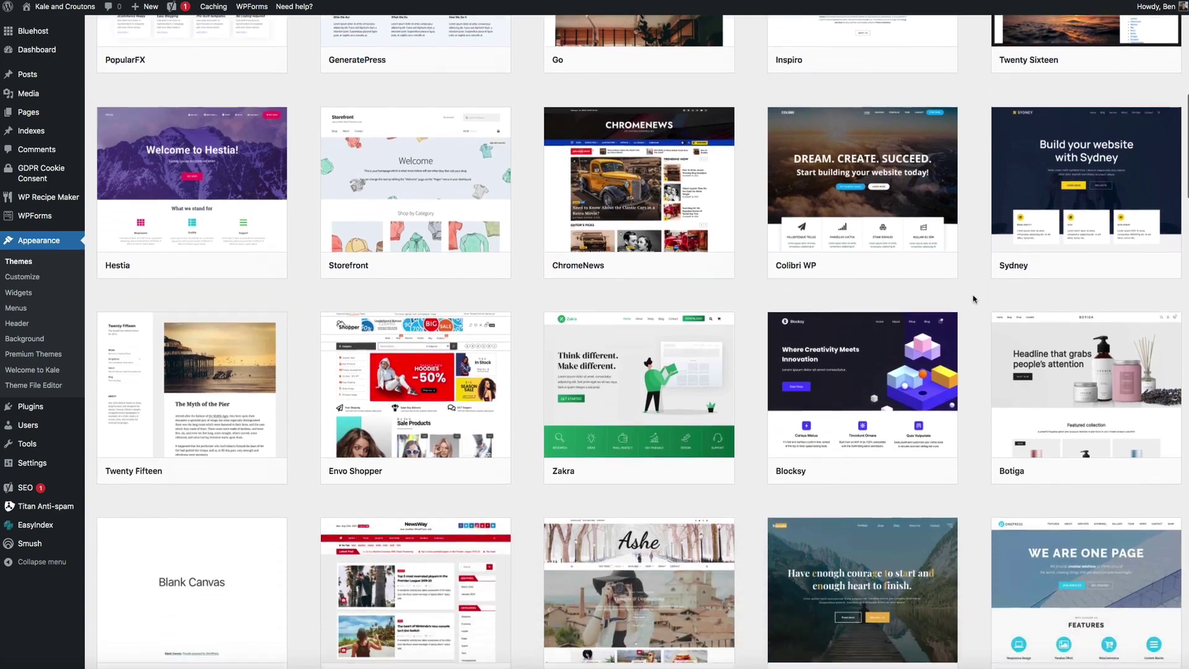
Browse the themes available for installation on the Kale and Croutons site
scroll(973, 299, "down", 6)
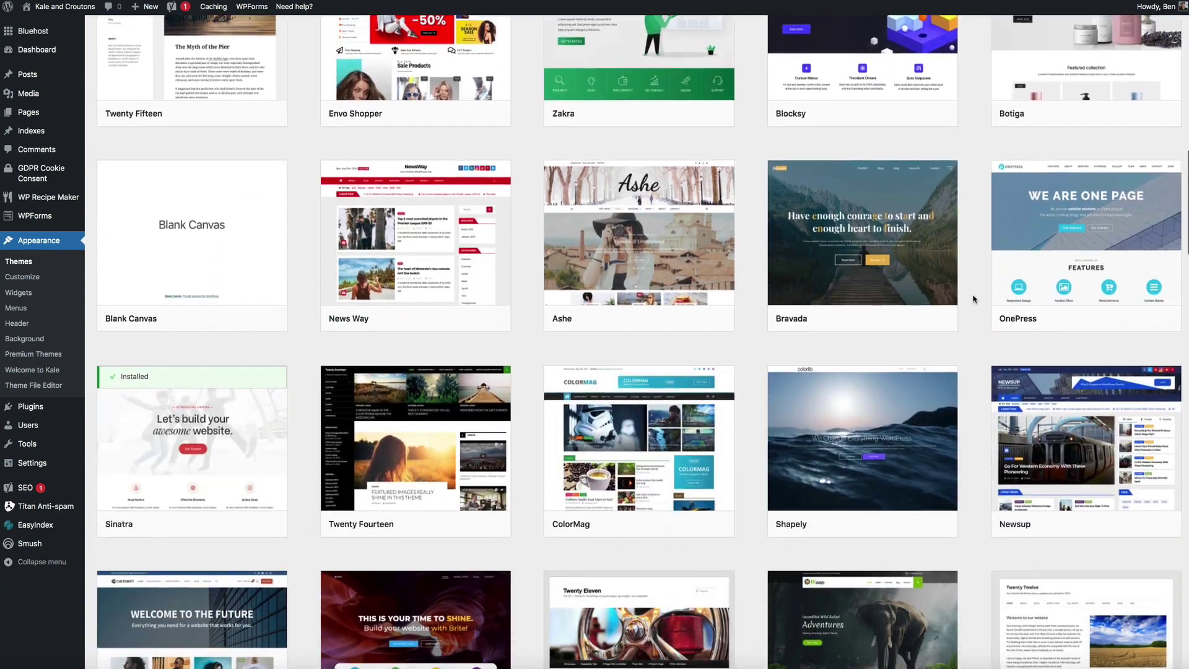
scroll(973, 299, "down", 5)
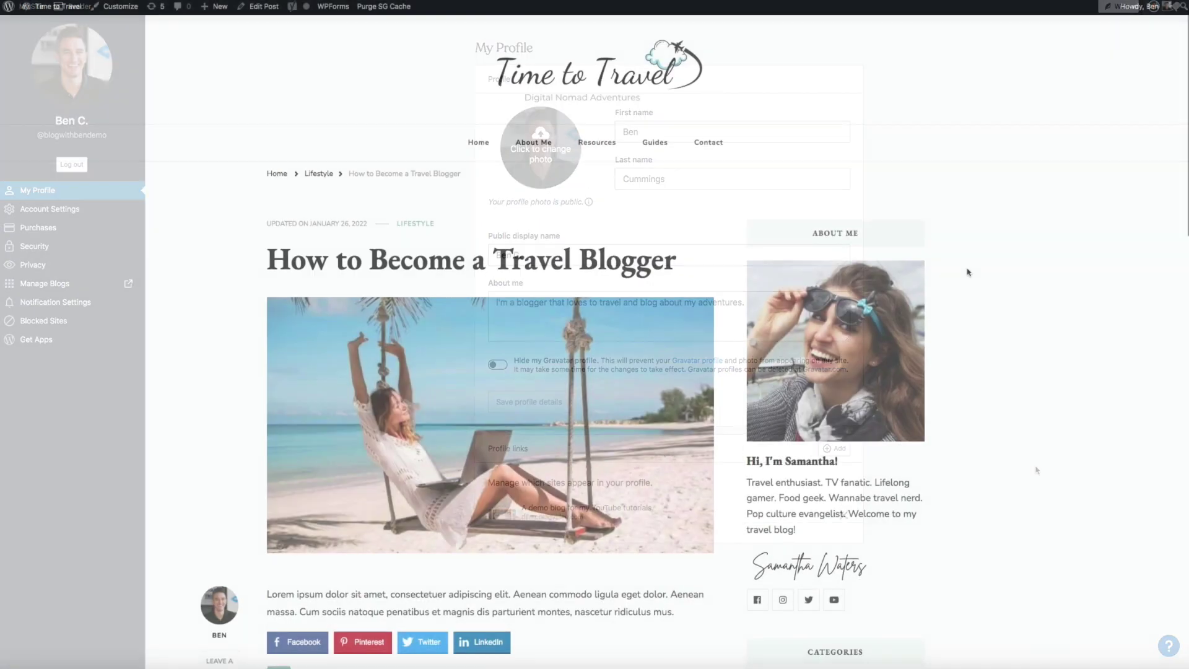
Look over the "How to Become a Travel Blogger" post and get started on WordPress.com
scroll(966, 270, "down", 6)
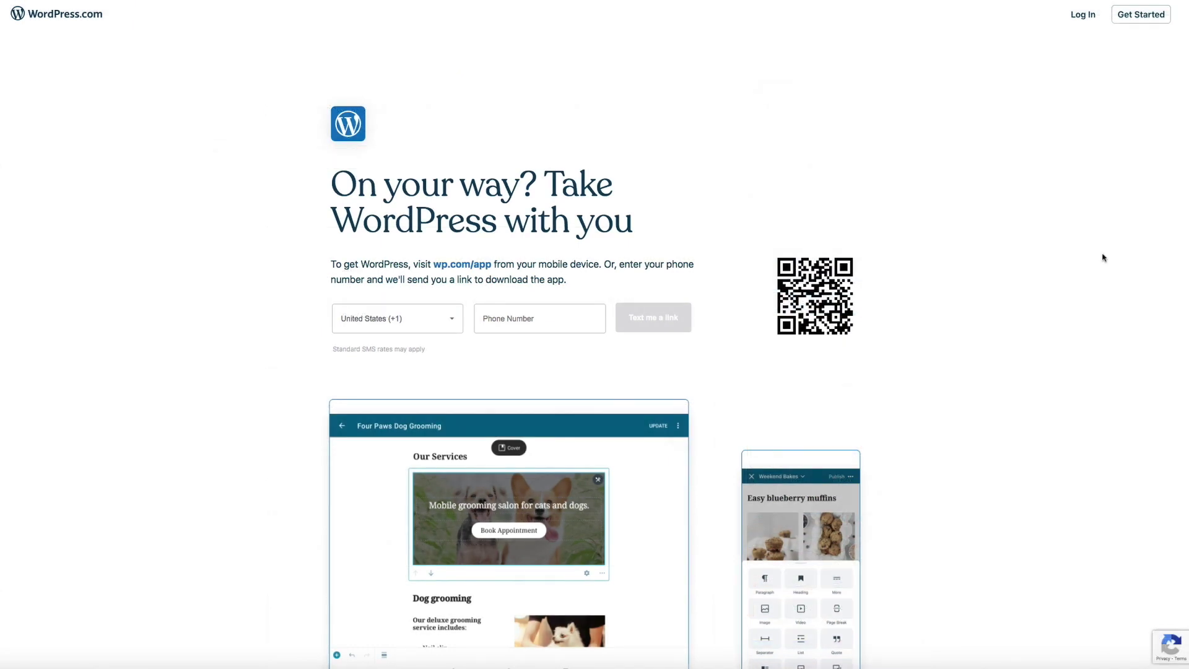
left_click(1157, 20)
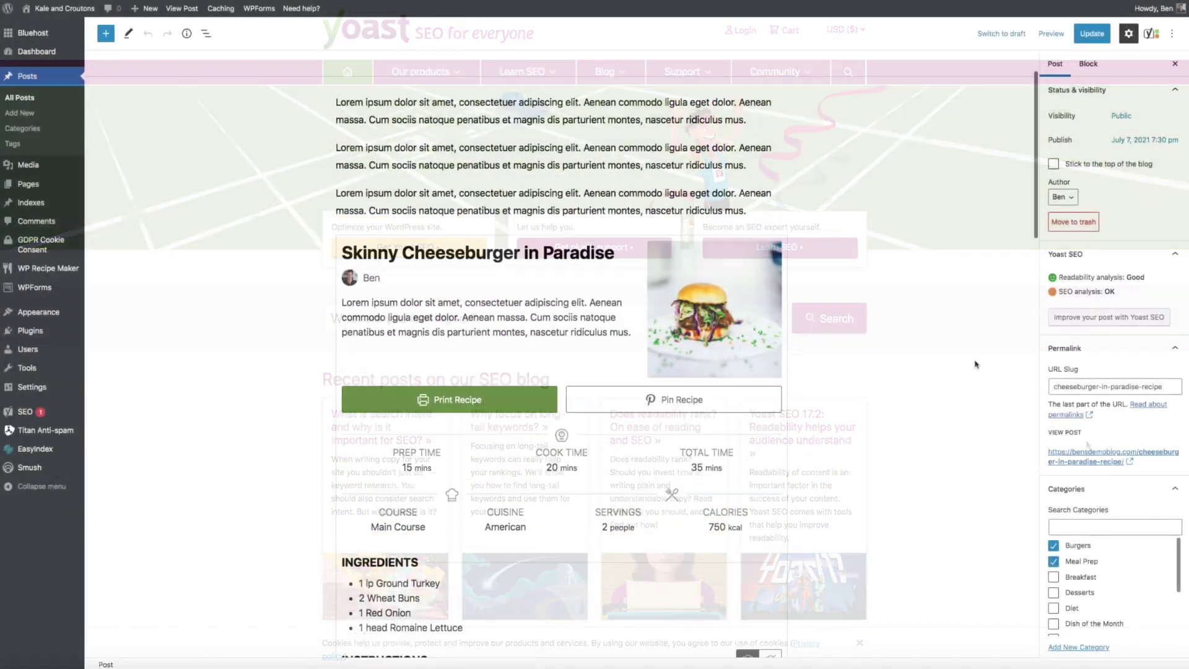
Examine the Yoast SEO focus keyphrase and Google preview for the Cheeseburger in Paradise Recipe post
scroll(976, 363, "down", 7)
scroll(976, 364, "down", 15)
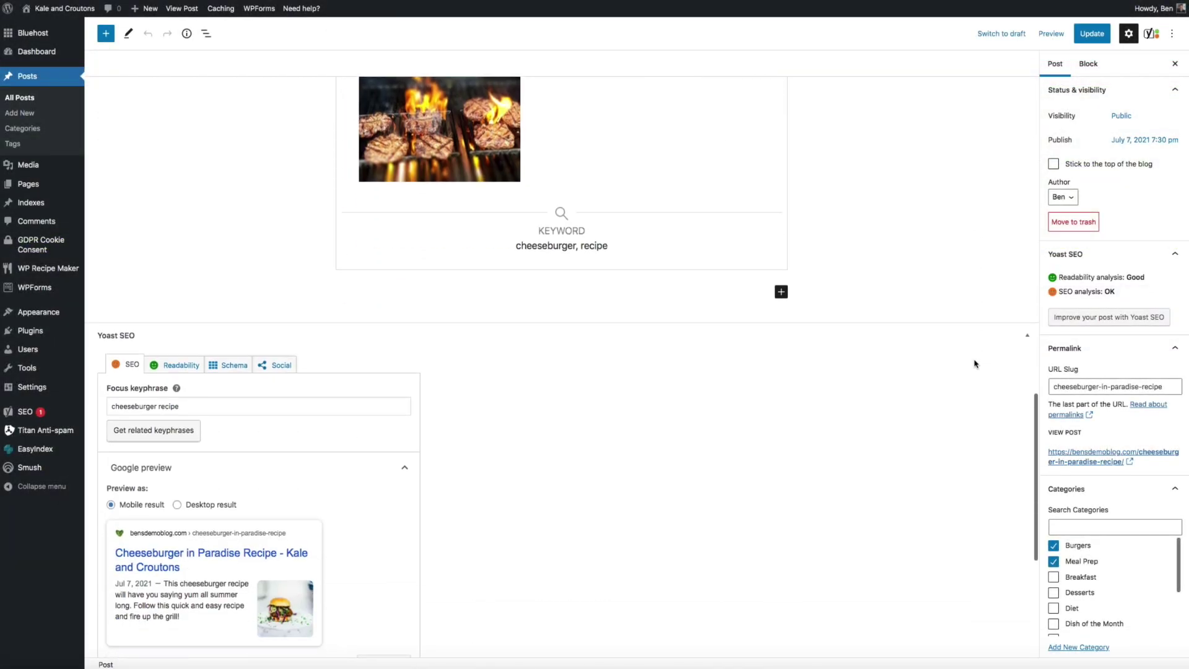
scroll(974, 364, "down", 1)
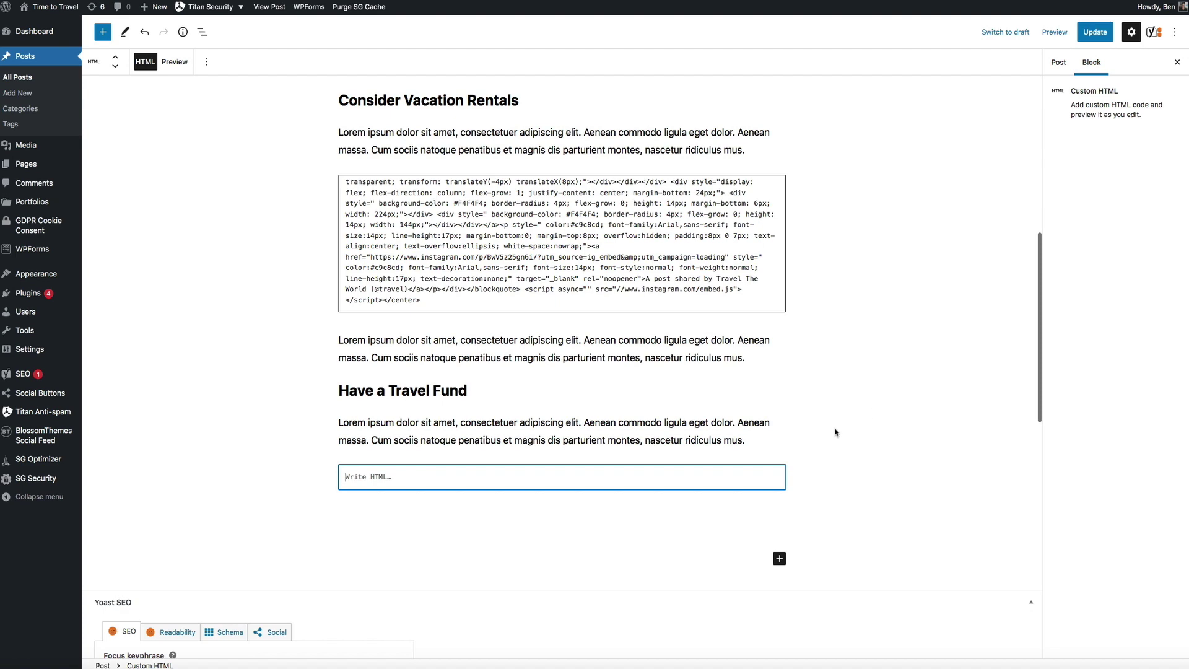
Embed a responsive YouTube video iframe in the Custom HTML block below "Have a Travel Fund", preview it and play the video
type("<style>.embed-container { position: relative; padding-bottom: 56.25%; height: 0; overflow: hidden; max-width: 100%; } .embed-container iframe, .embed-container object, .embed-container embed { position: absolute; top: 0; left: 0; width: 100%; height: 100%; }</style><div class=\"embed-container\"><iframe src=\"https://www.youtube.com/embed//RADE_4aTyOA\" frameborder=\"0\" allowfullscreen=\"\"></iframe></div>")
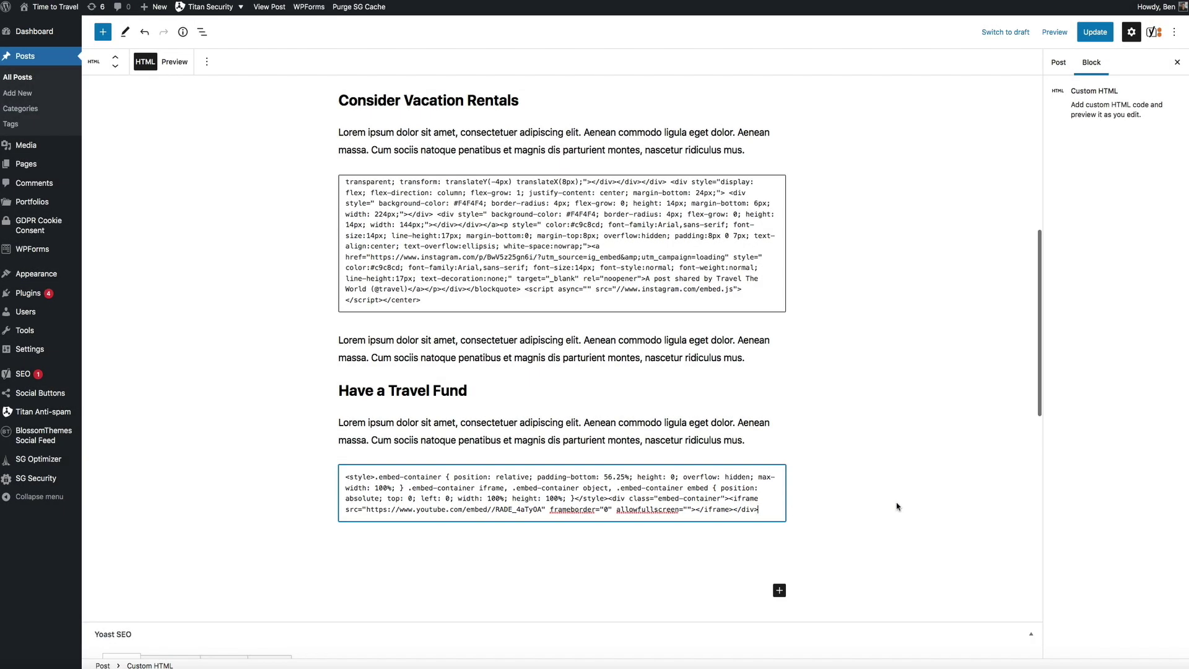
scroll(896, 506, "down", 4)
left_click(176, 62)
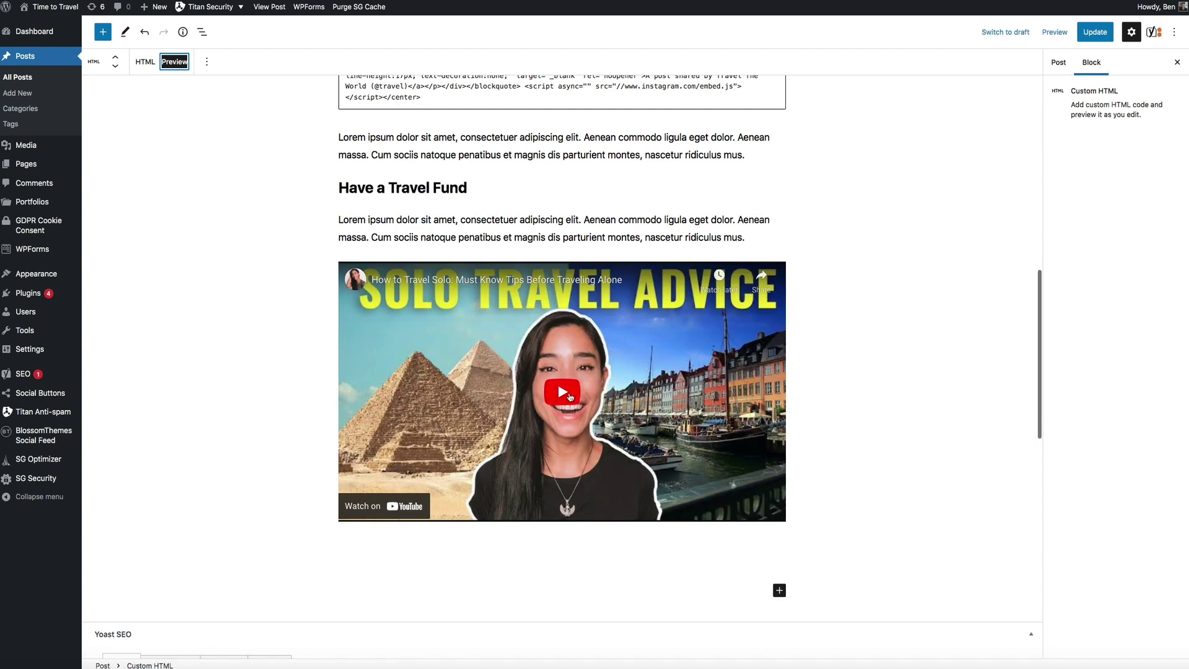
left_click(570, 397)
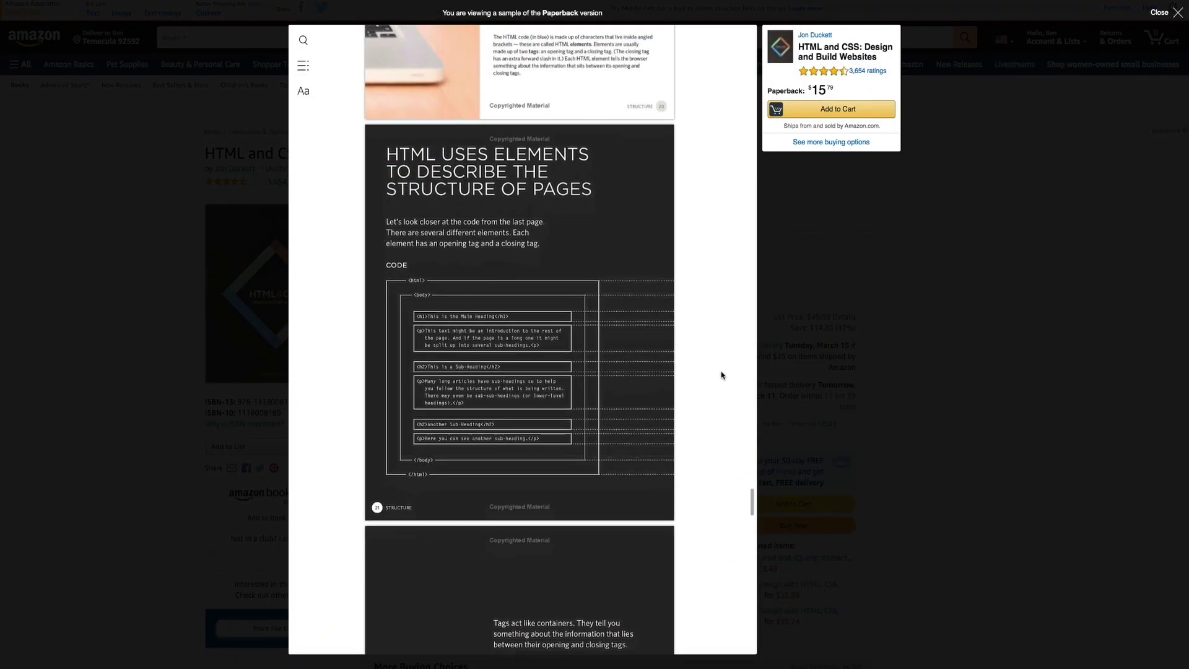
Read the pages on HTML elements and tags in the "HTML and CSS: Design and Build Websites" sample
scroll(721, 375, "down", 8)
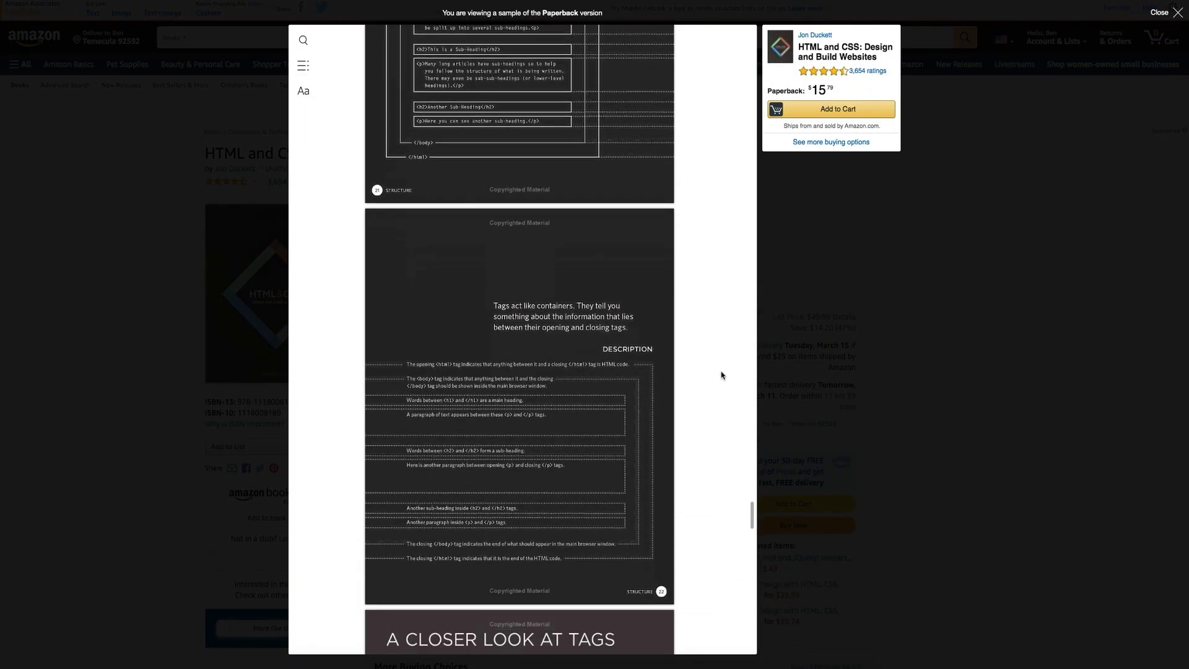
scroll(722, 375, "down", 8)
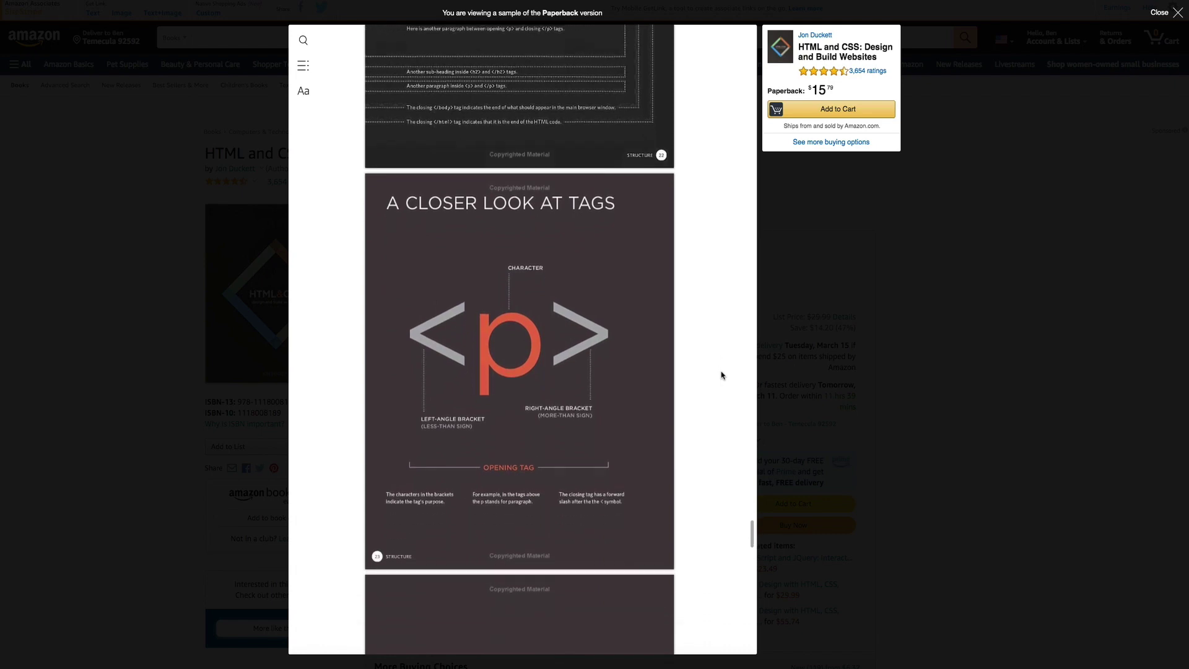
scroll(721, 375, "down", 5)
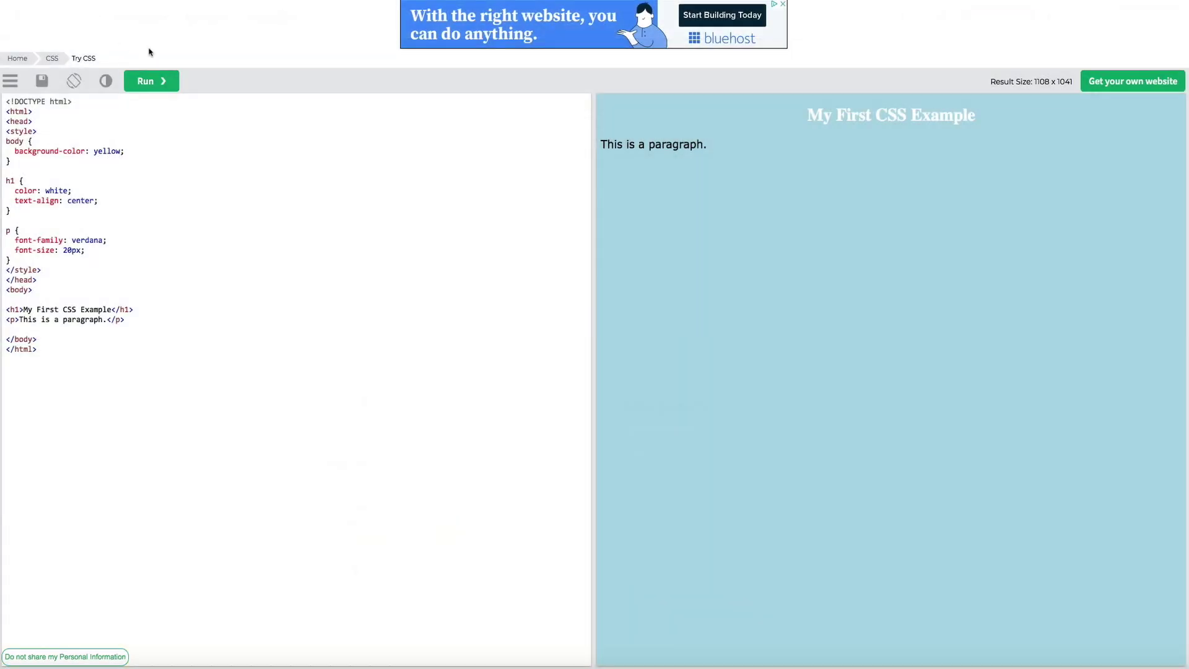
Run the CSS example with the body background color set to yellow, pink and finally red
left_click(148, 81)
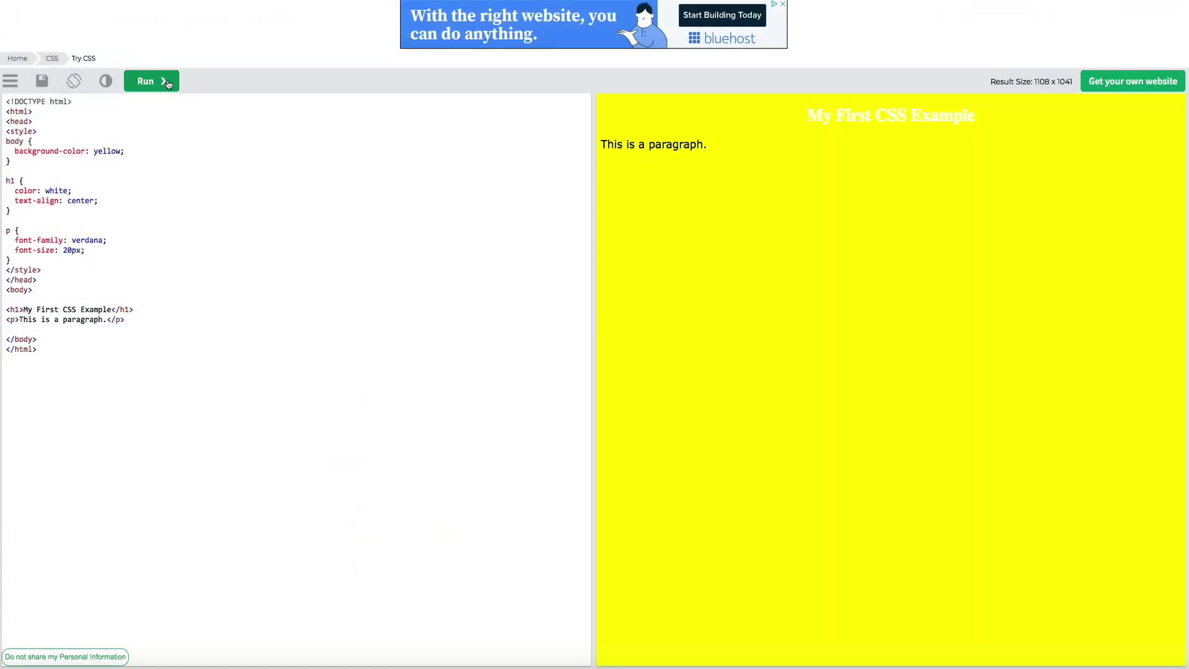
double_click(103, 152)
type("pink")
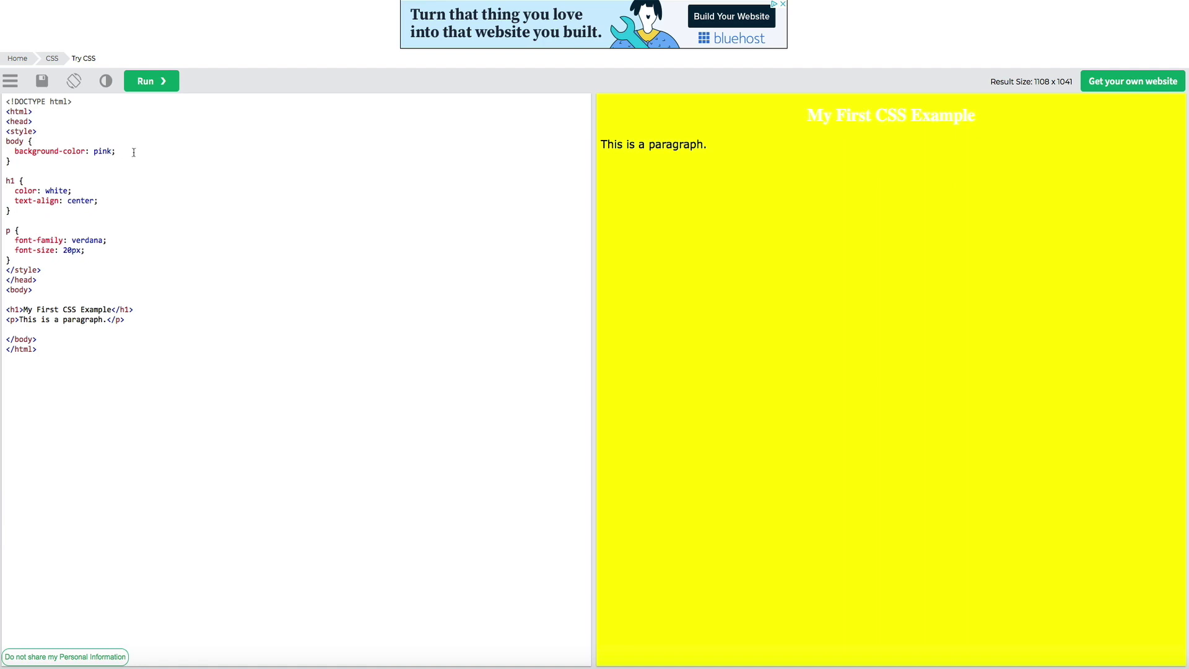
left_click(149, 81)
double_click(102, 152)
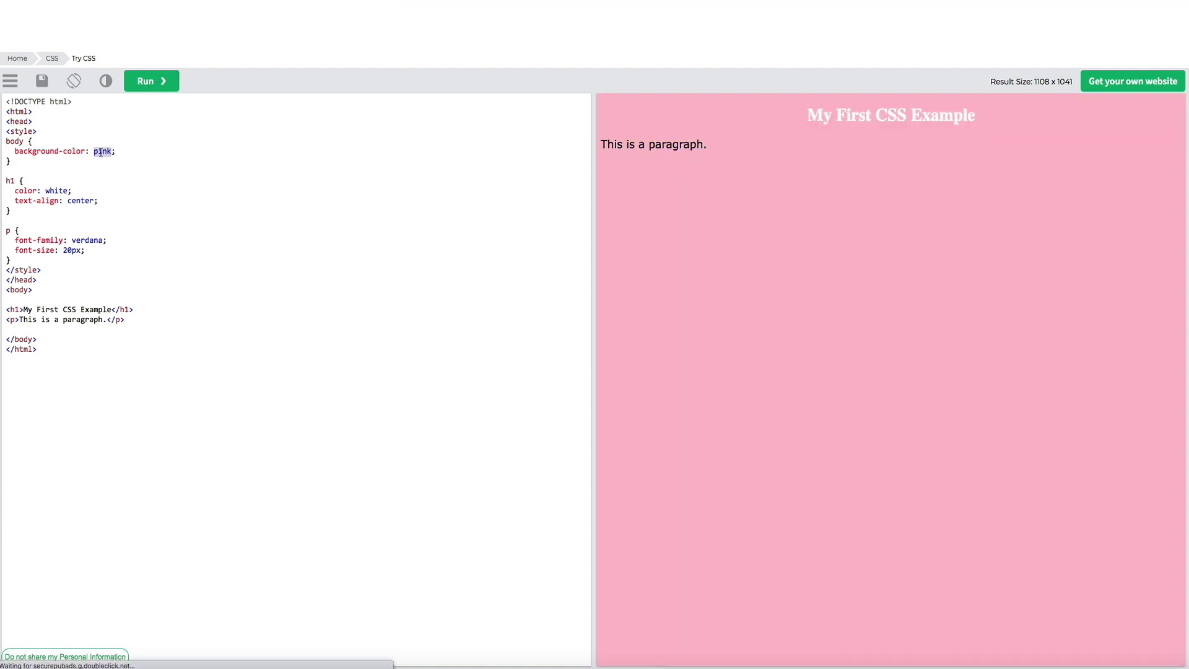
type("red")
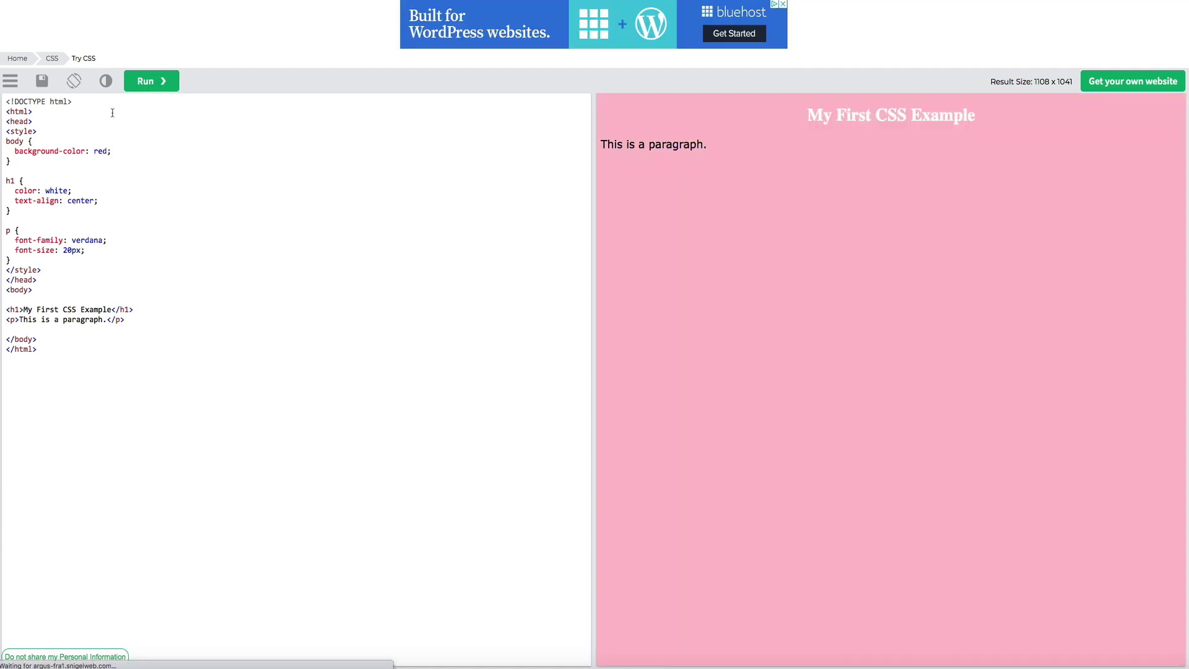
left_click(149, 81)
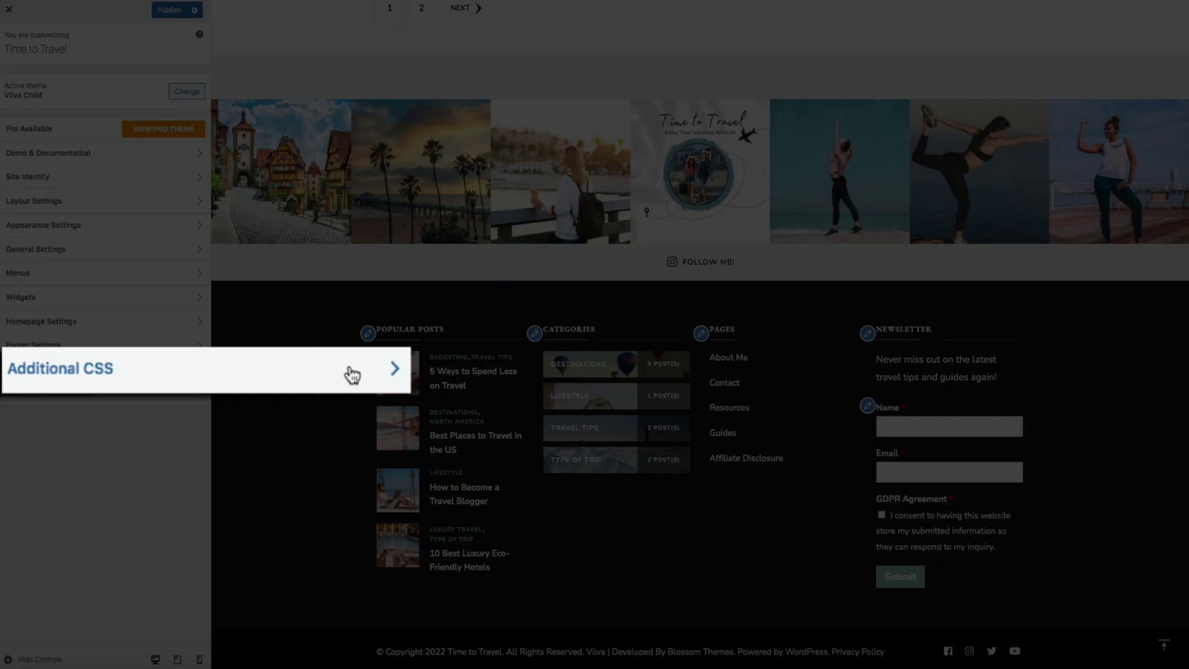
In the theme's Additional CSS, set the WPForms submit button's background color to #CD5C5C
left_click(181, 367)
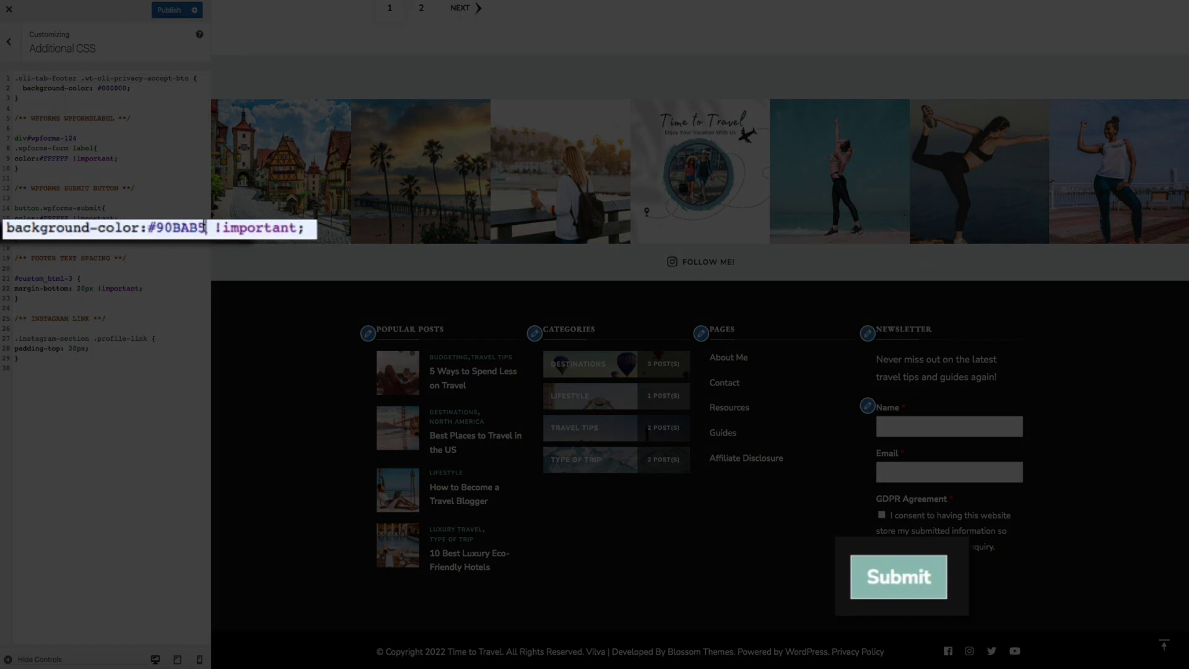
left_click_drag(113, 227, 86, 227)
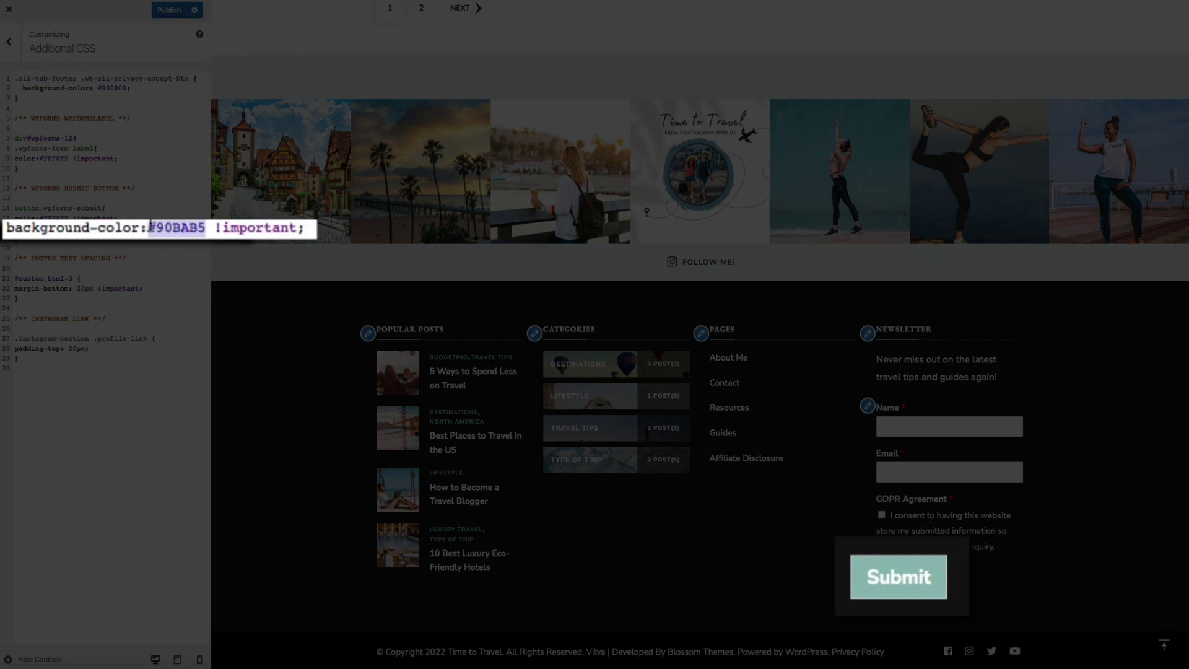
type("#CD5C5C")
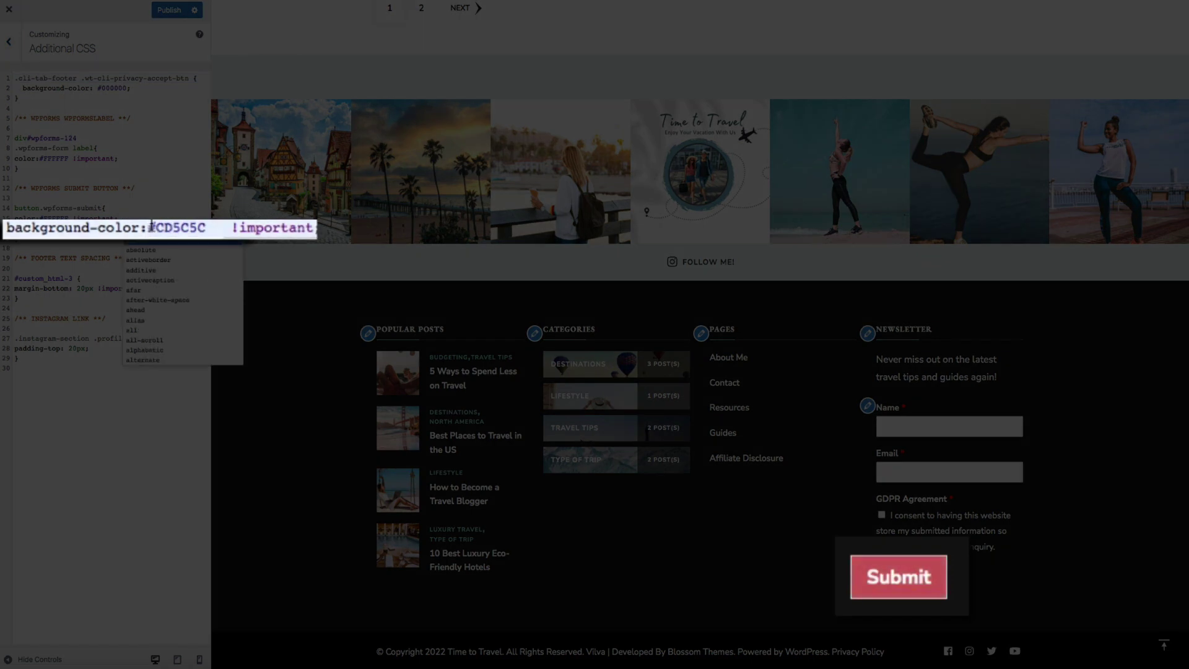
key("ctrl+z")
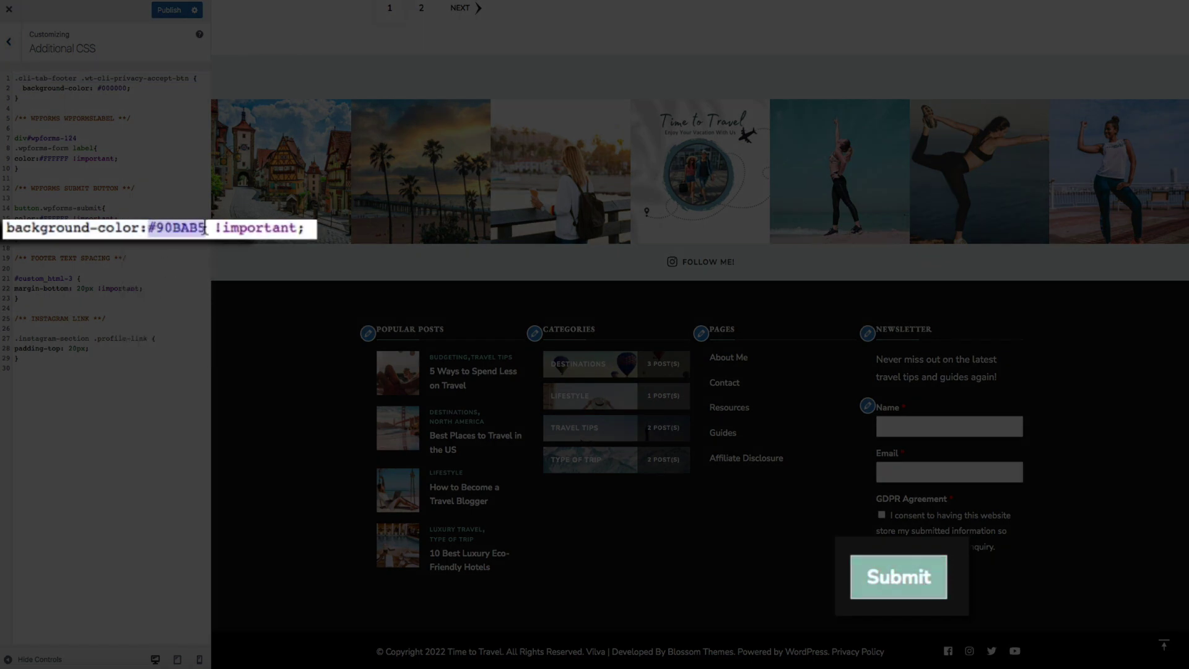
type("#CD5C5C")
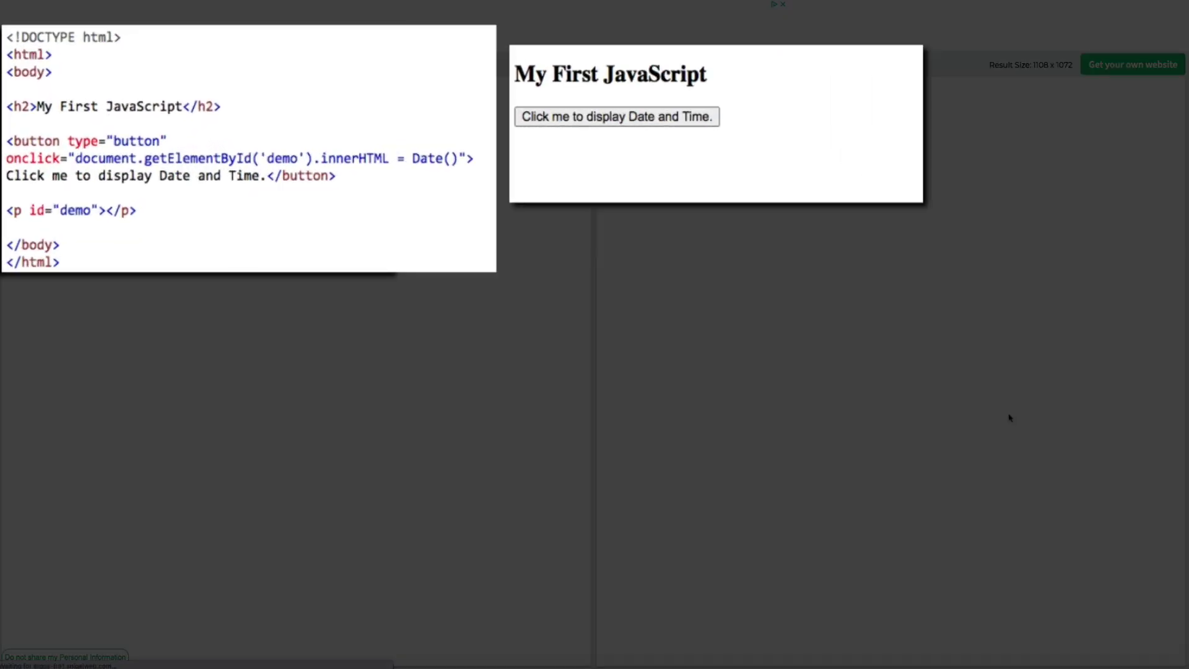
Display the date and time in the My First JavaScript example
left_click(591, 120)
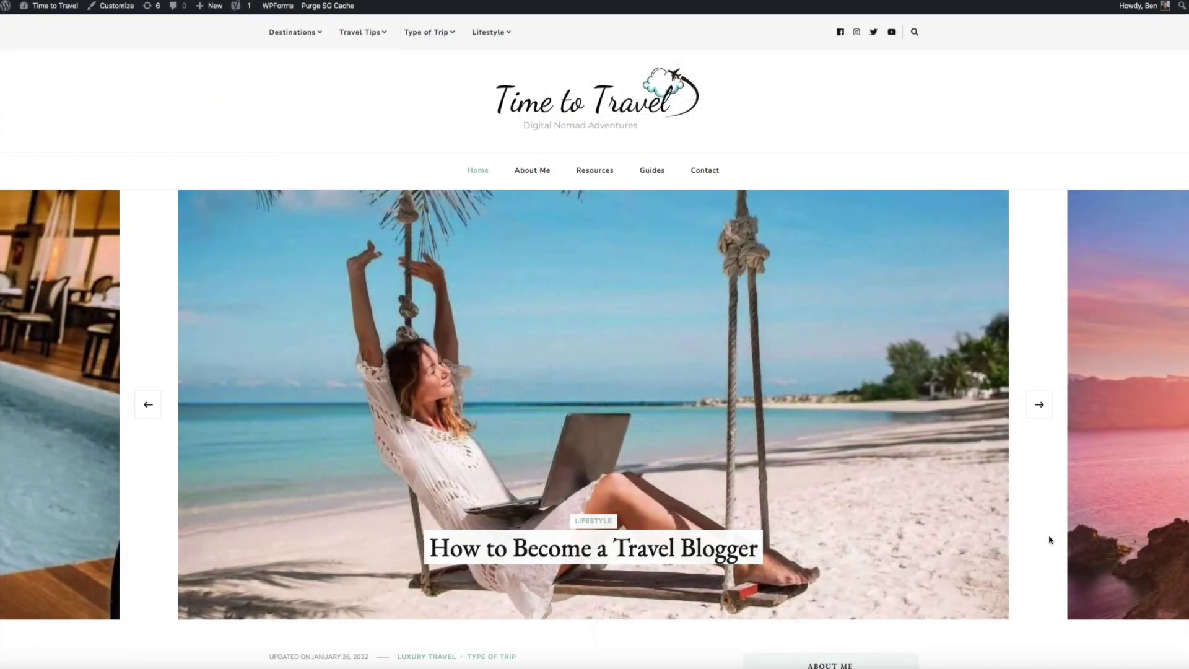
Browse the featured posts in the Time to Travel homepage slider
left_click(1038, 409)
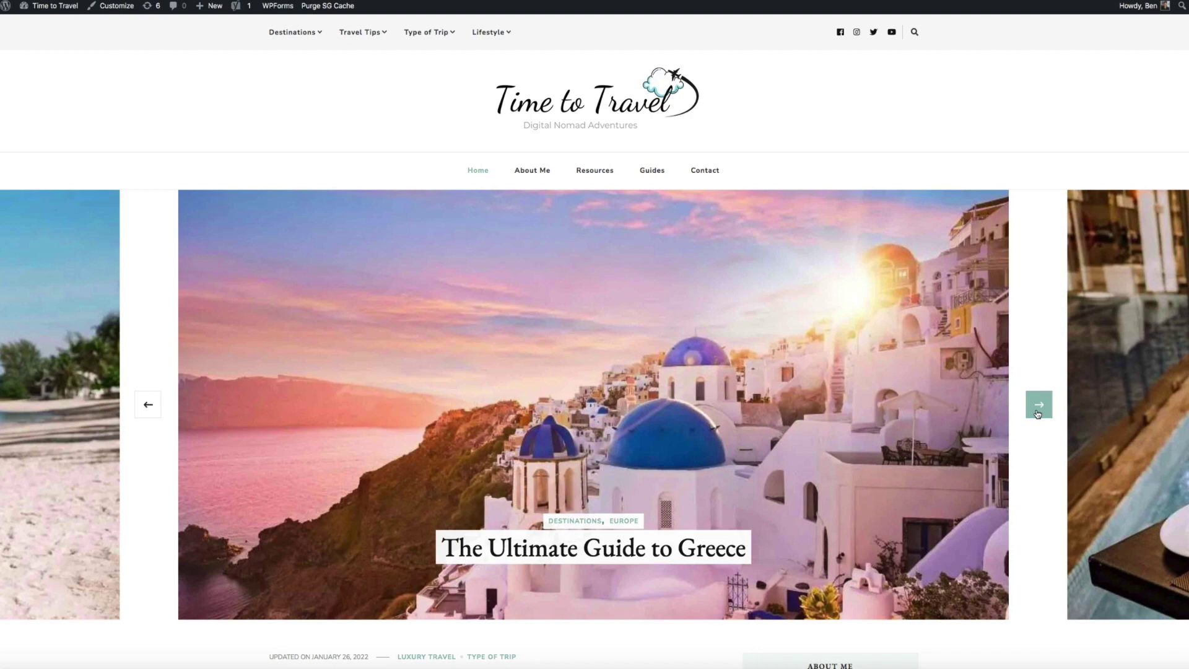
left_click(1037, 413)
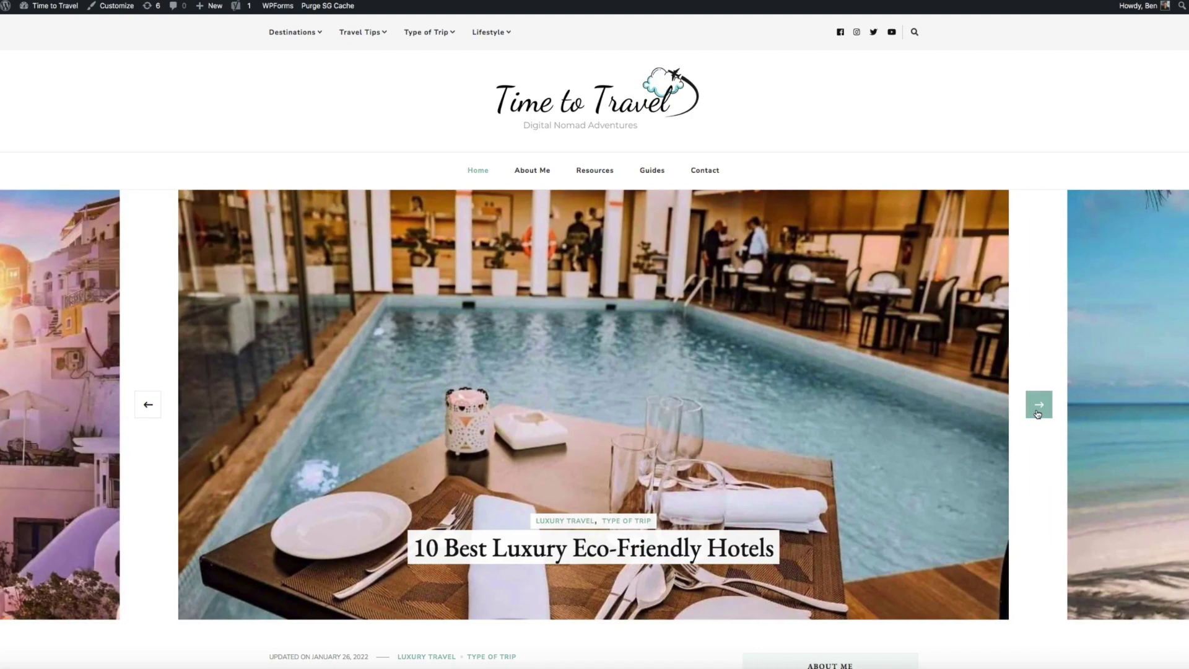
left_click(1038, 413)
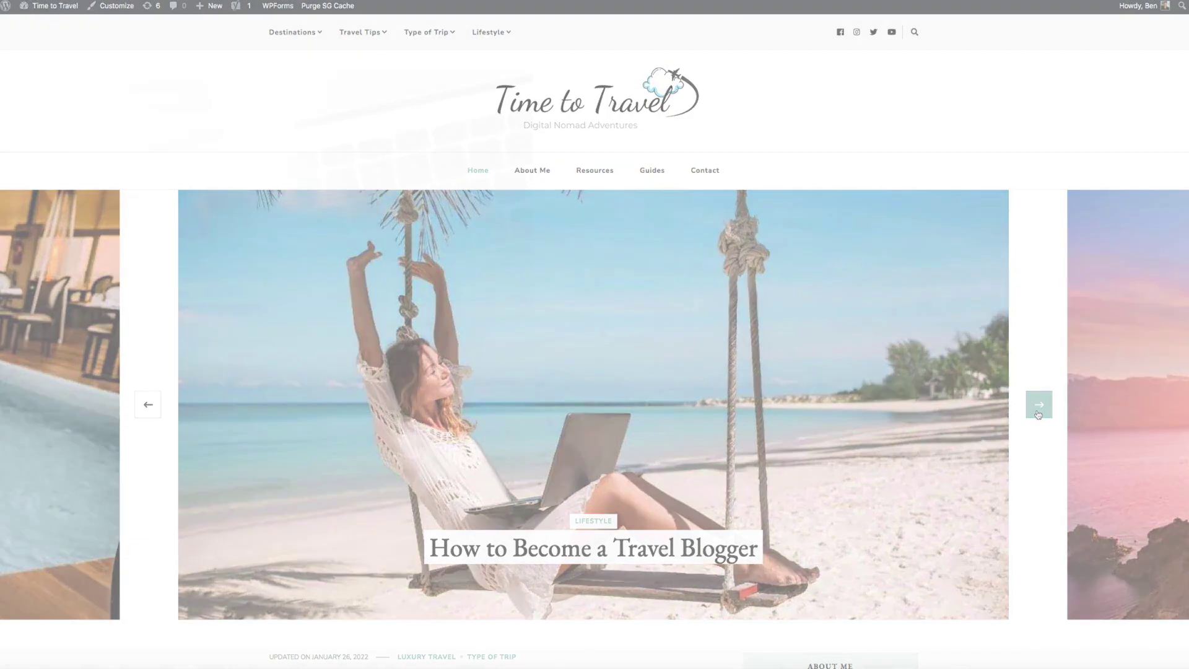
left_click(1038, 414)
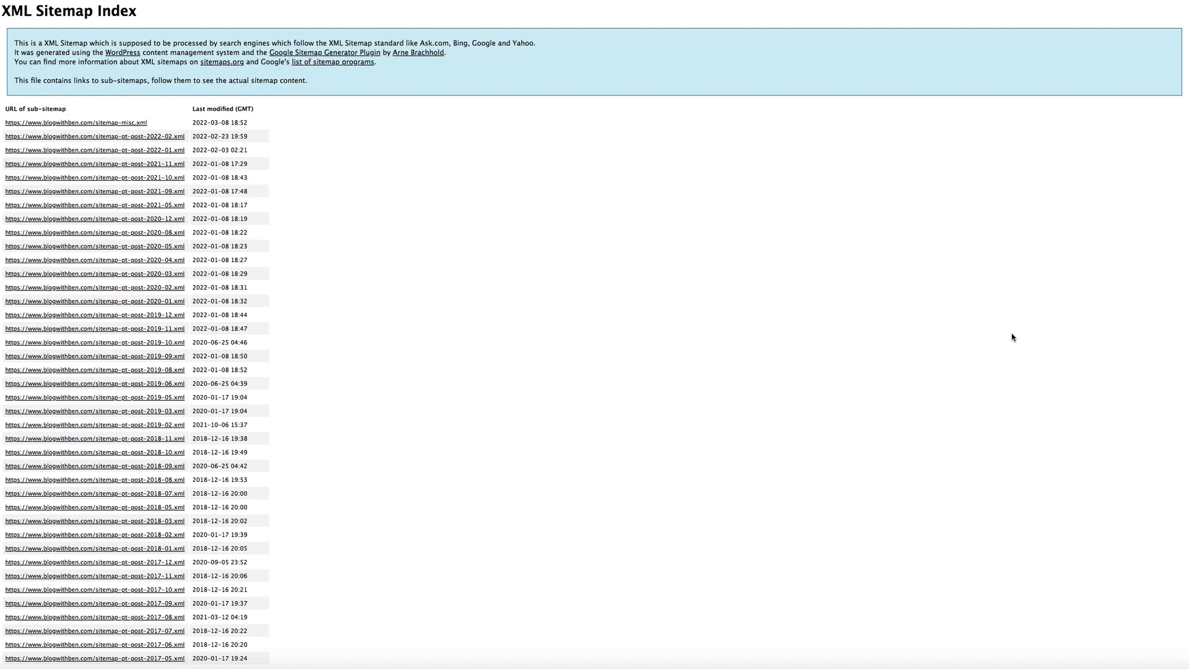
Look through the list of sub-sitemaps in the XML Sitemap Index
scroll(1012, 337, "down", 6)
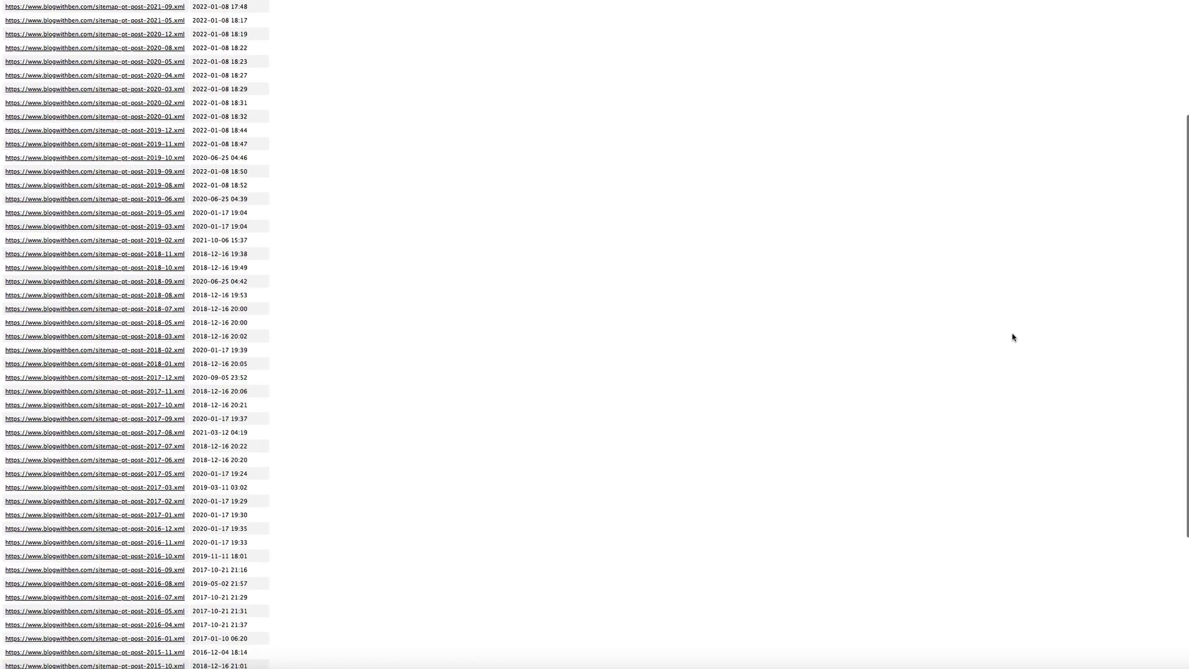
scroll(1012, 337, "down", 7)
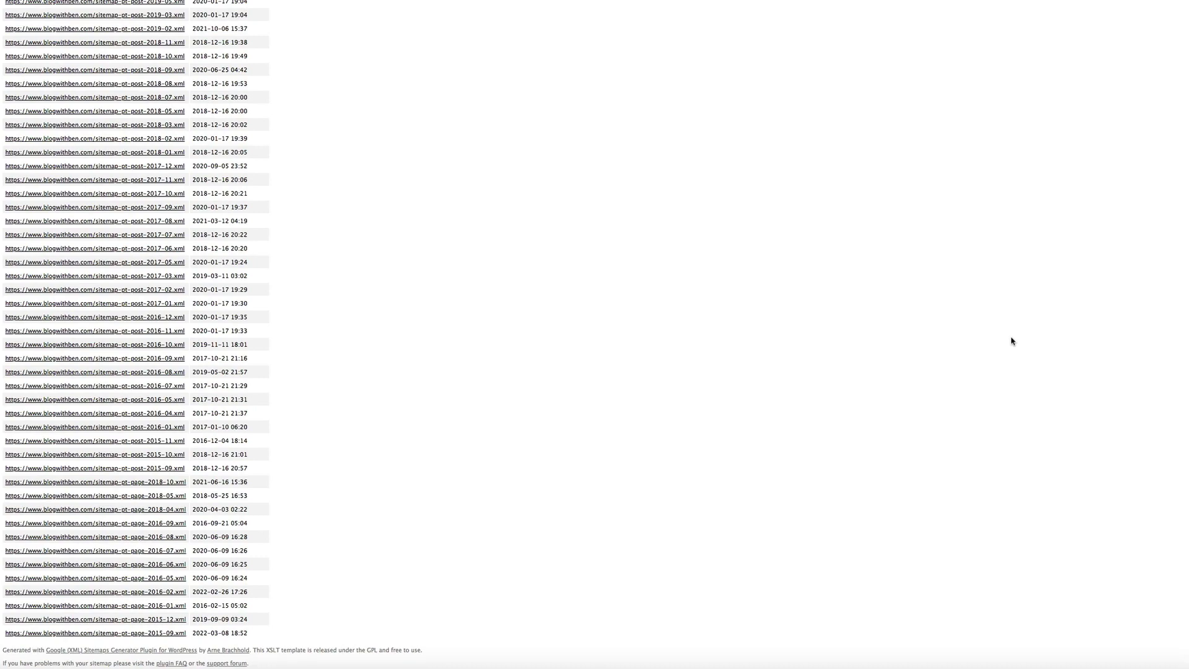
scroll(1012, 341, "up", 12)
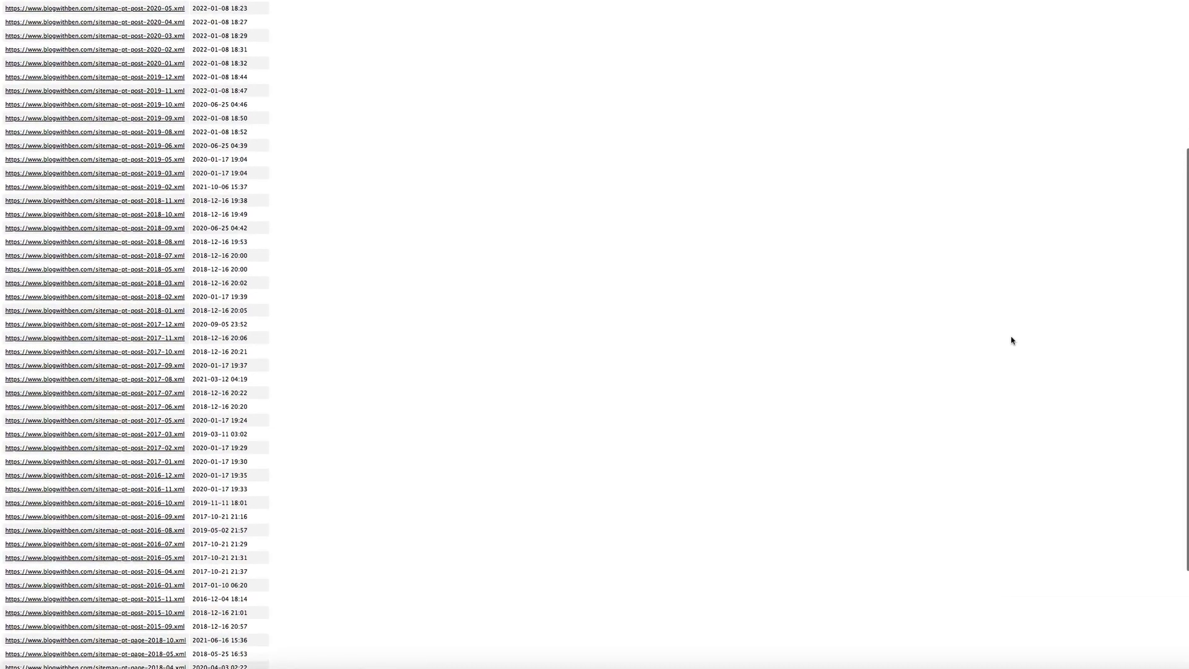
scroll(1012, 341, "up", 1)
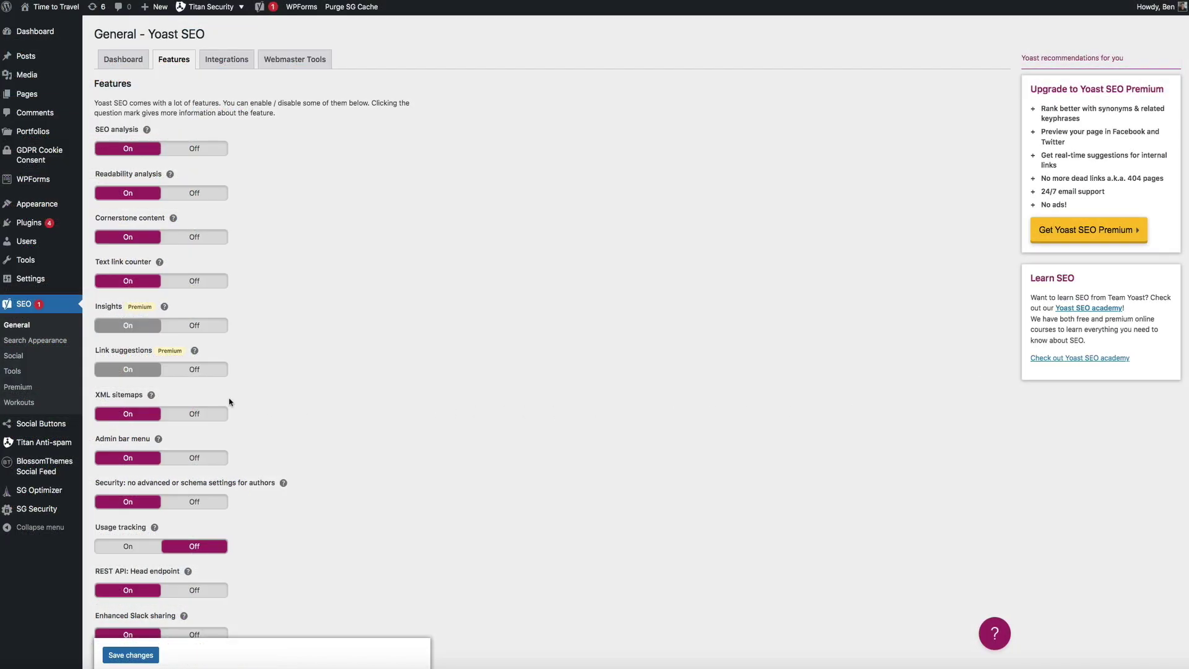
Open the XML sitemap linked in the help for Yoast SEO's XML sitemaps feature
left_click(150, 396)
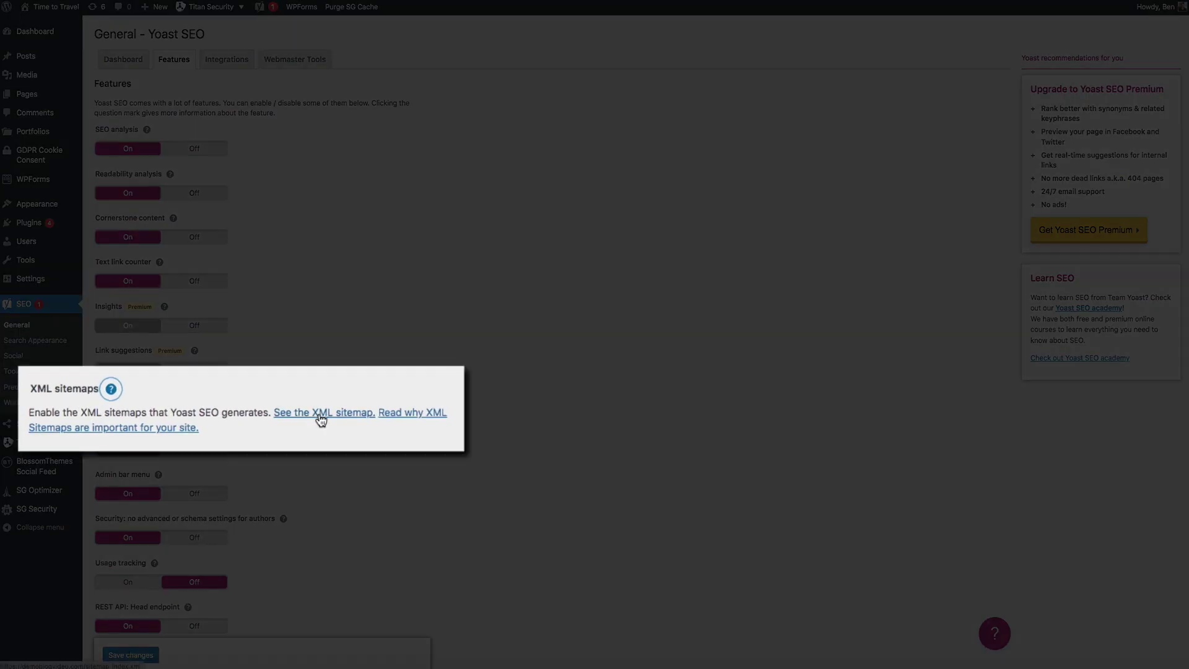
left_click(321, 420)
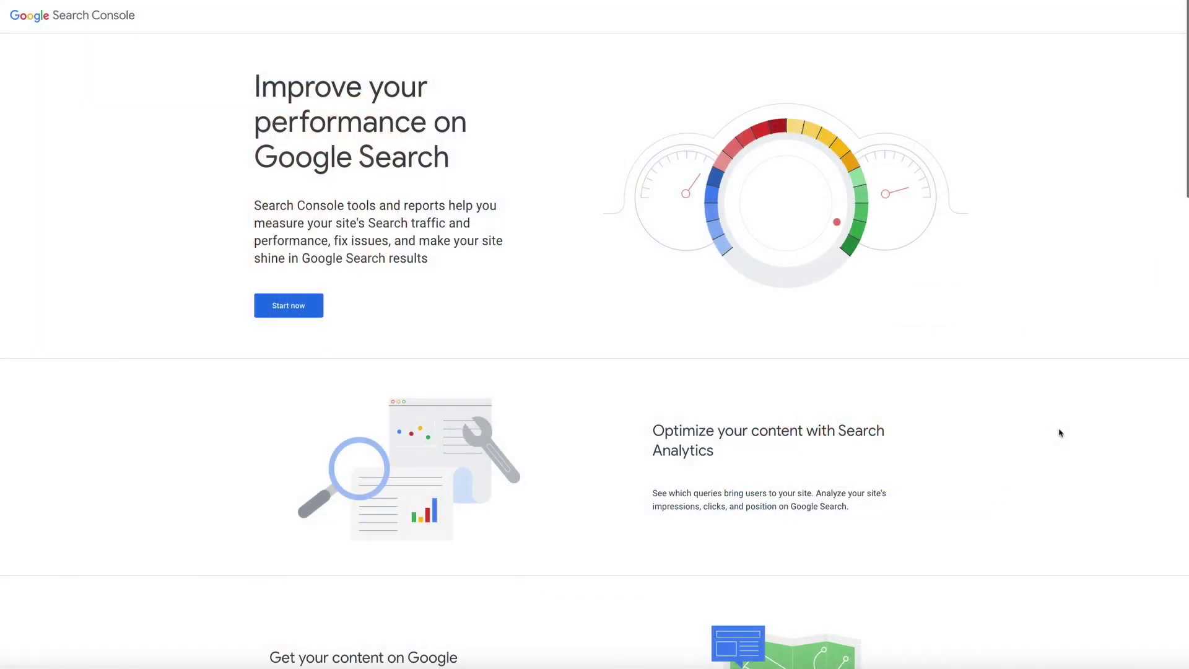
Read through the Google Search Console introduction page and the site overview in Search Console Insights
scroll(1060, 433, "down", 6)
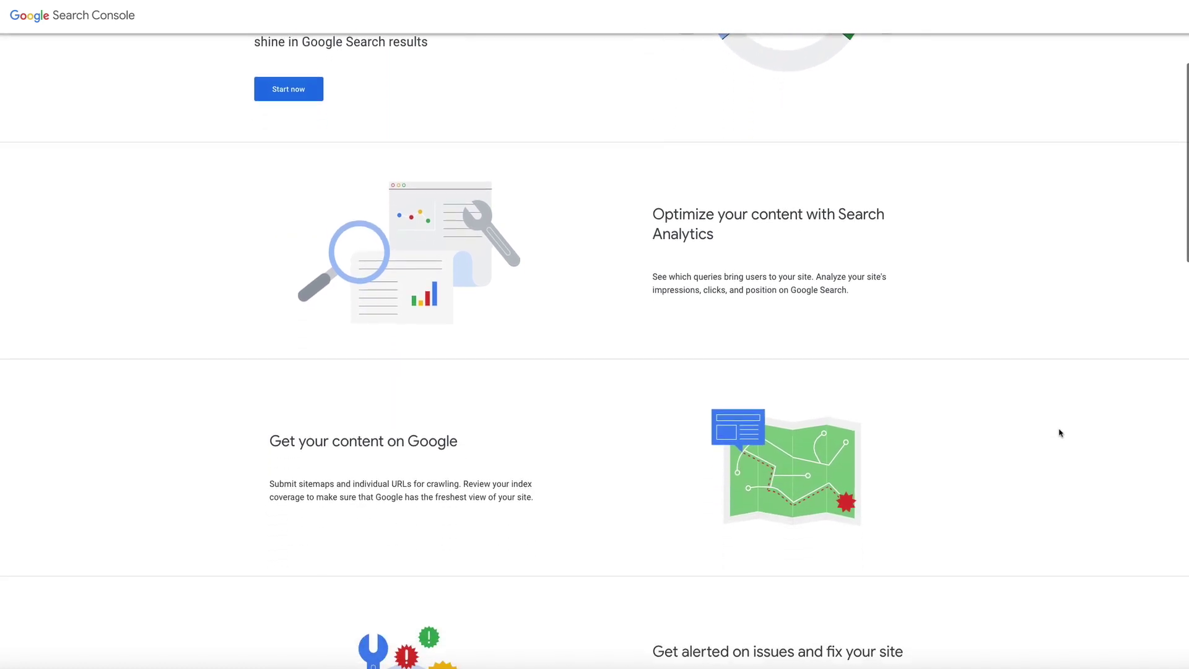
scroll(1060, 433, "down", 6)
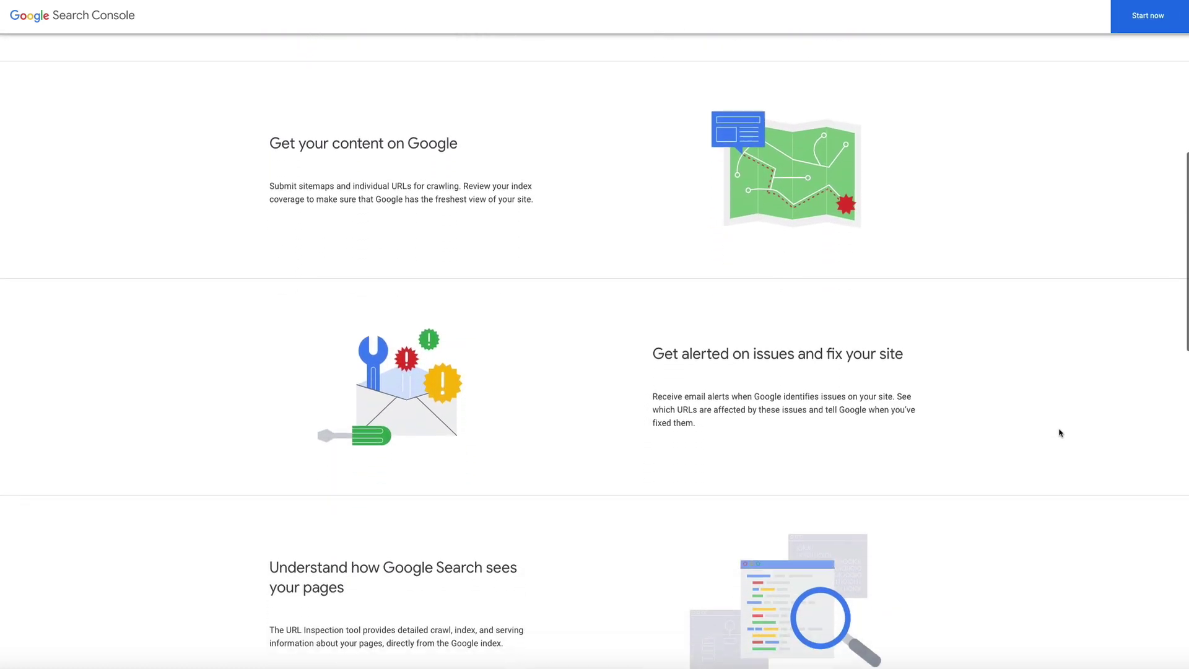
scroll(1060, 433, "down", 3)
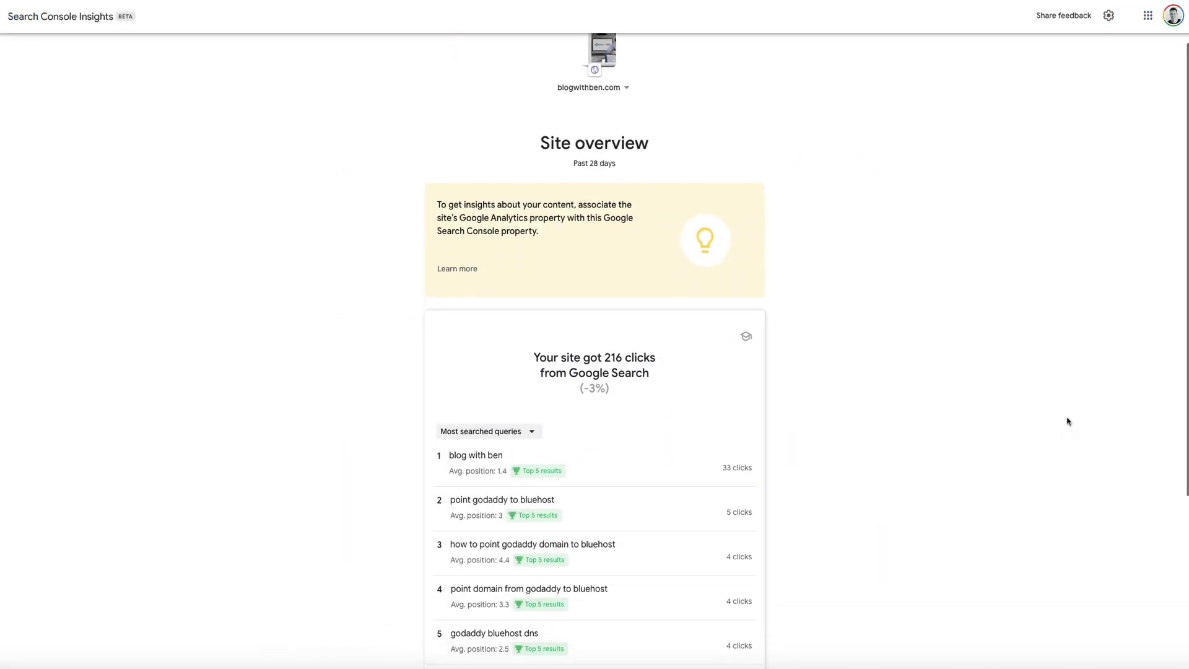
scroll(1067, 421, "down", 2)
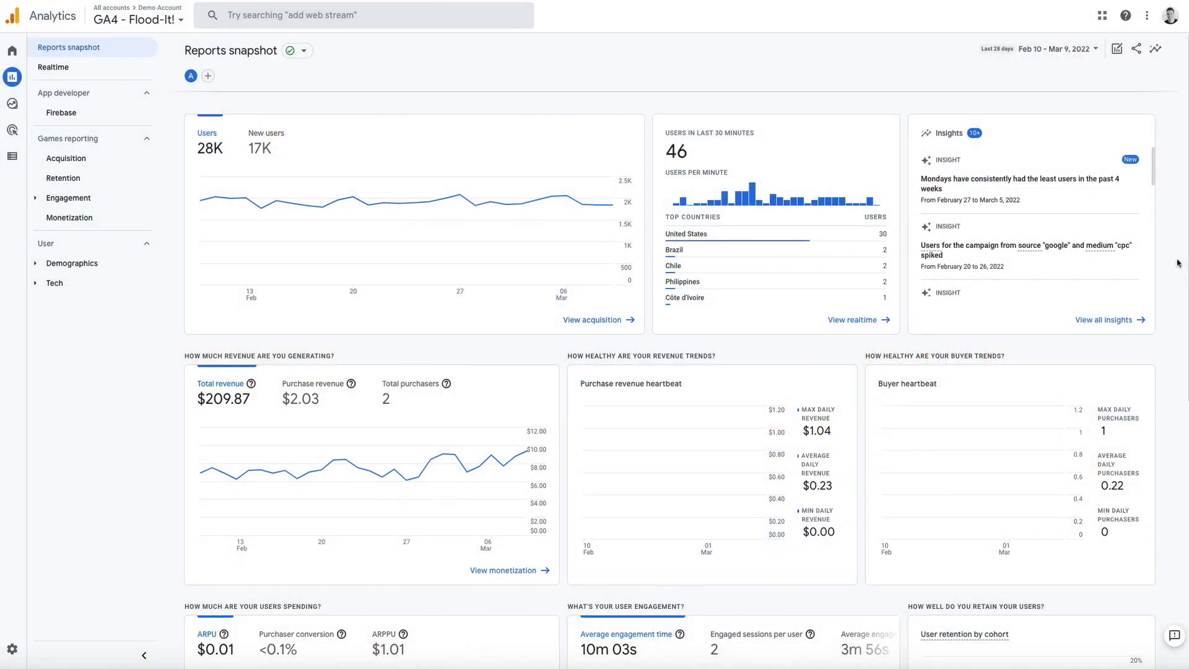
Examine the revenue, spending, engagement, retention and country cards in the Google Analytics reports snapshot
scroll(1178, 264, "down", 3)
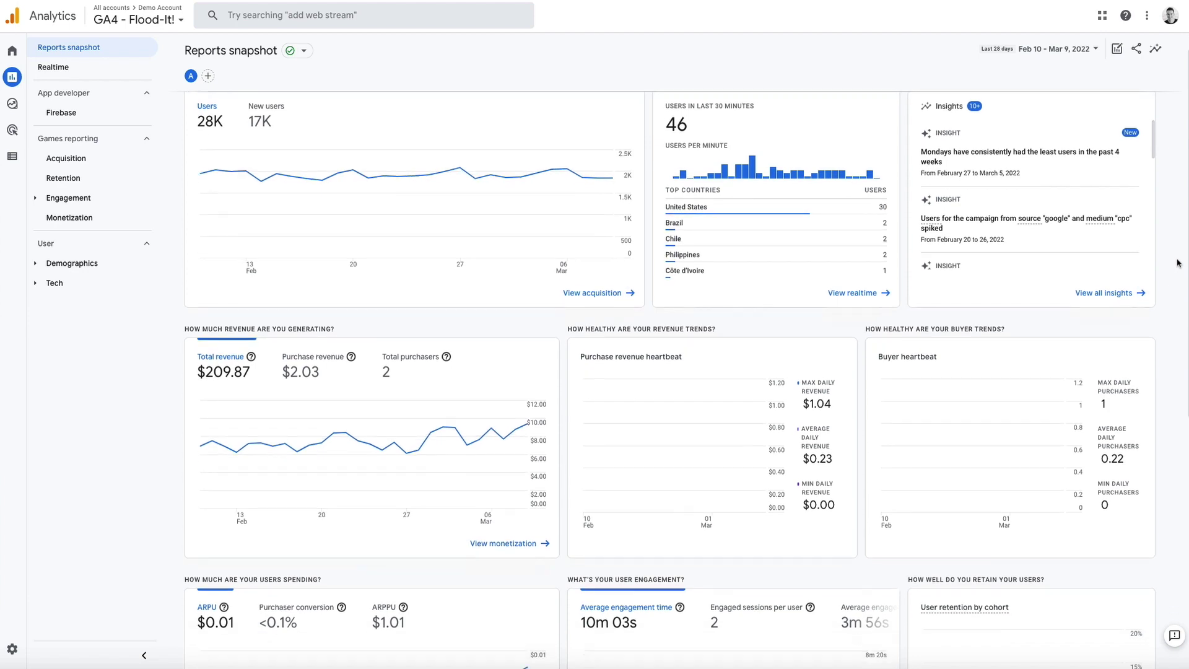
scroll(1178, 263, "down", 1)
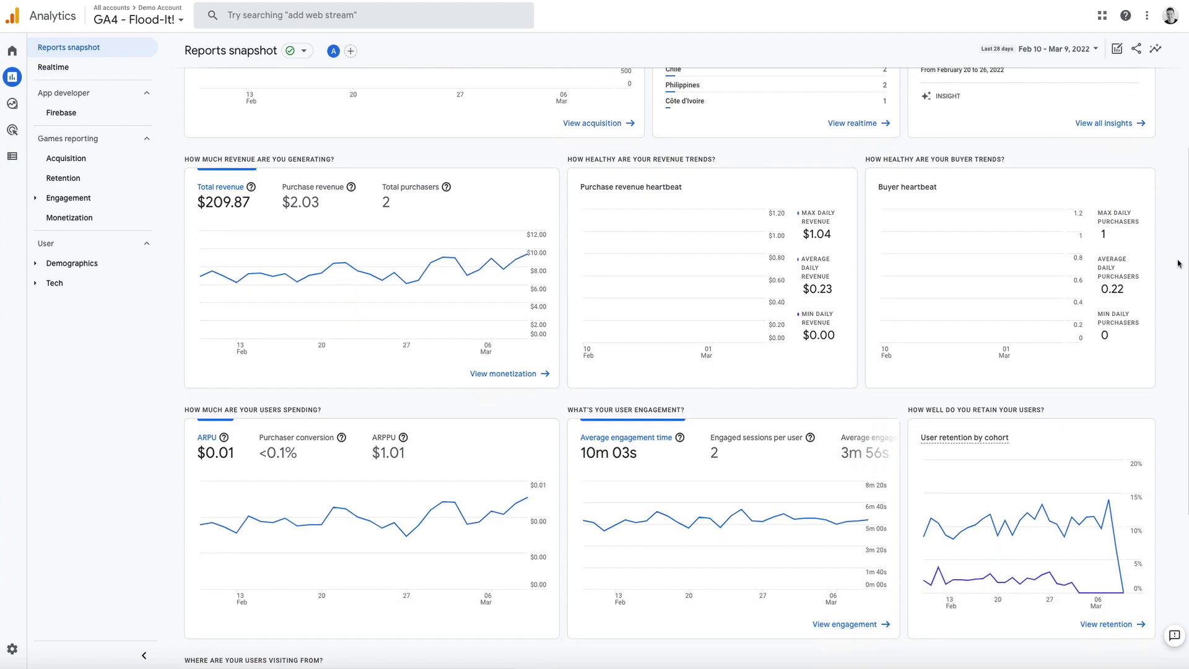
scroll(1178, 263, "down", 1)
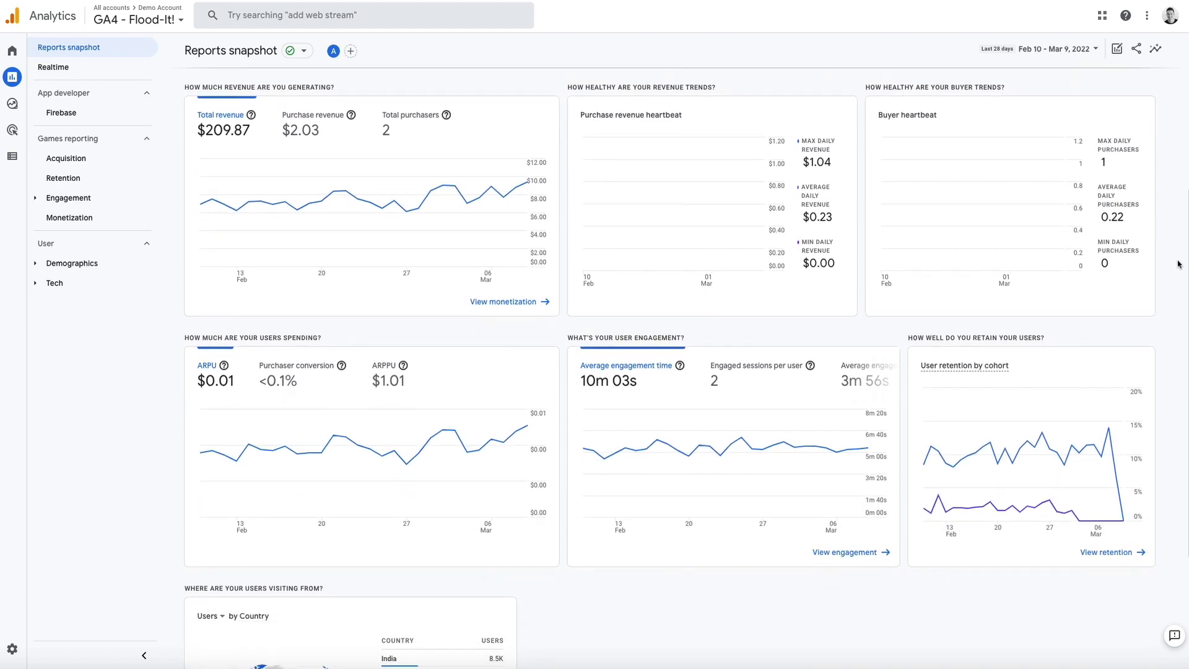
scroll(1179, 263, "down", 2)
scroll(1178, 263, "down", 2)
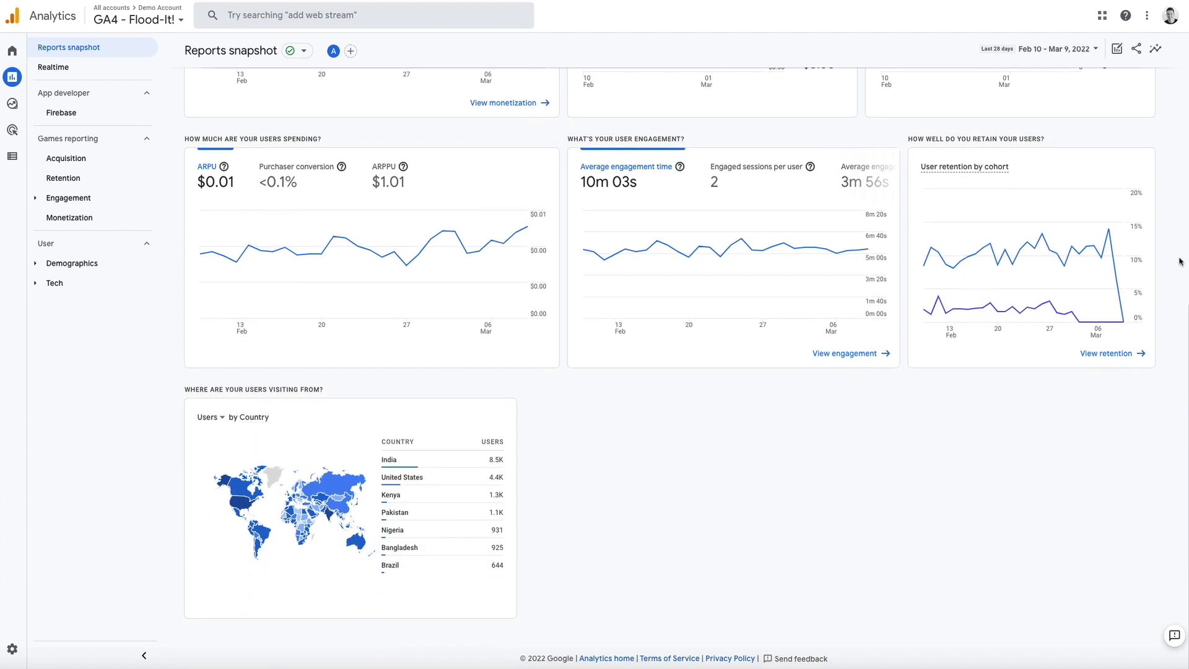
scroll(1178, 260, "up", 3)
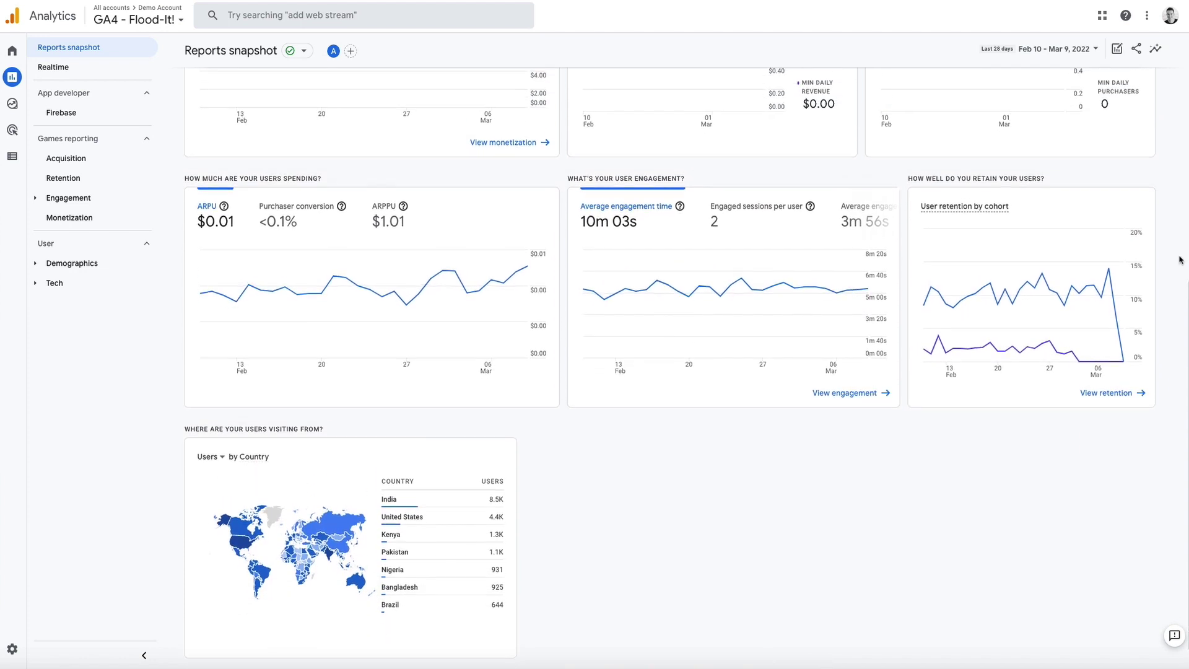
scroll(1178, 260, "up", 4)
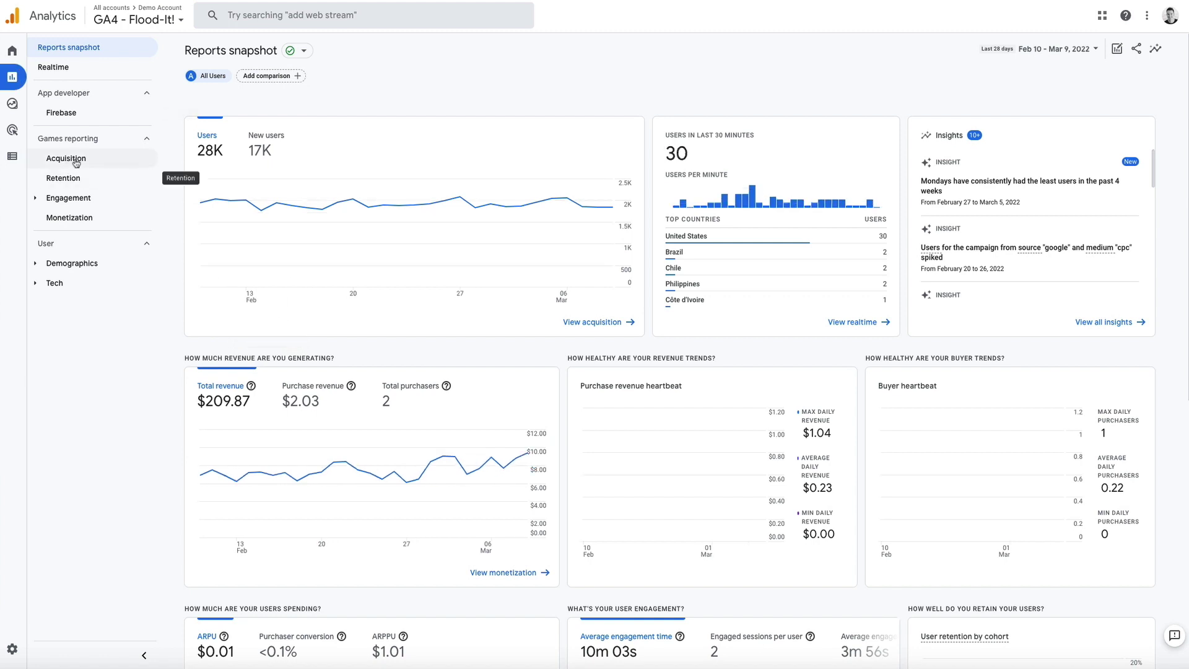
View the Acquisition overview and the Engagement overview in the games reporting section
left_click(104, 160)
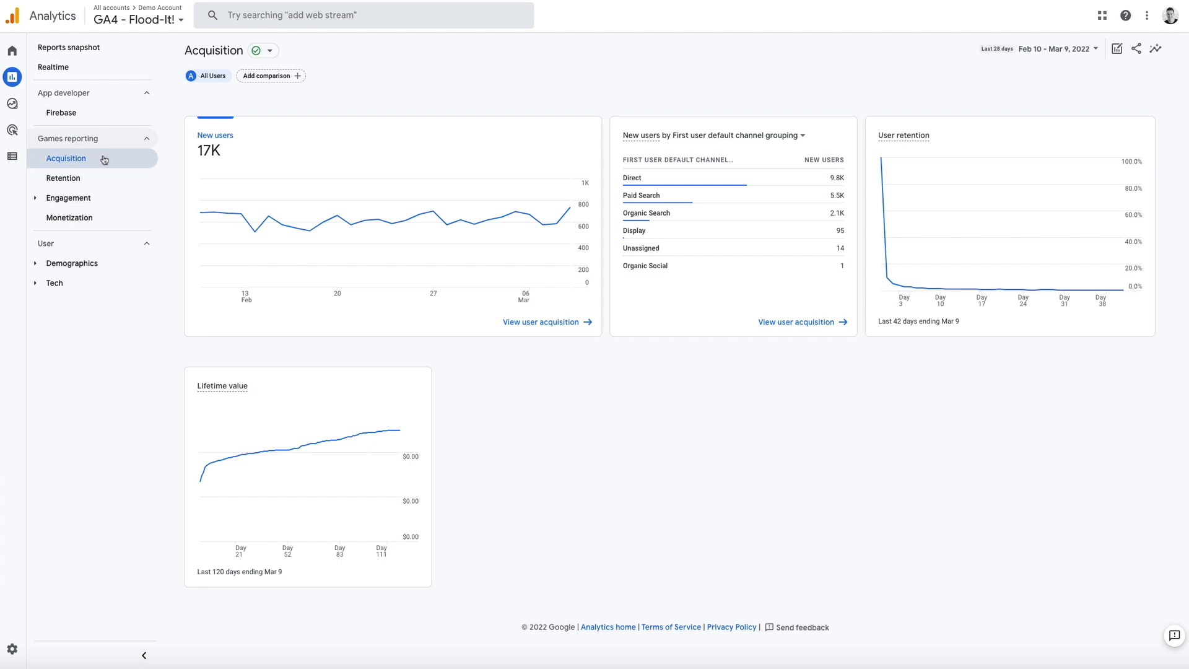
left_click(39, 202)
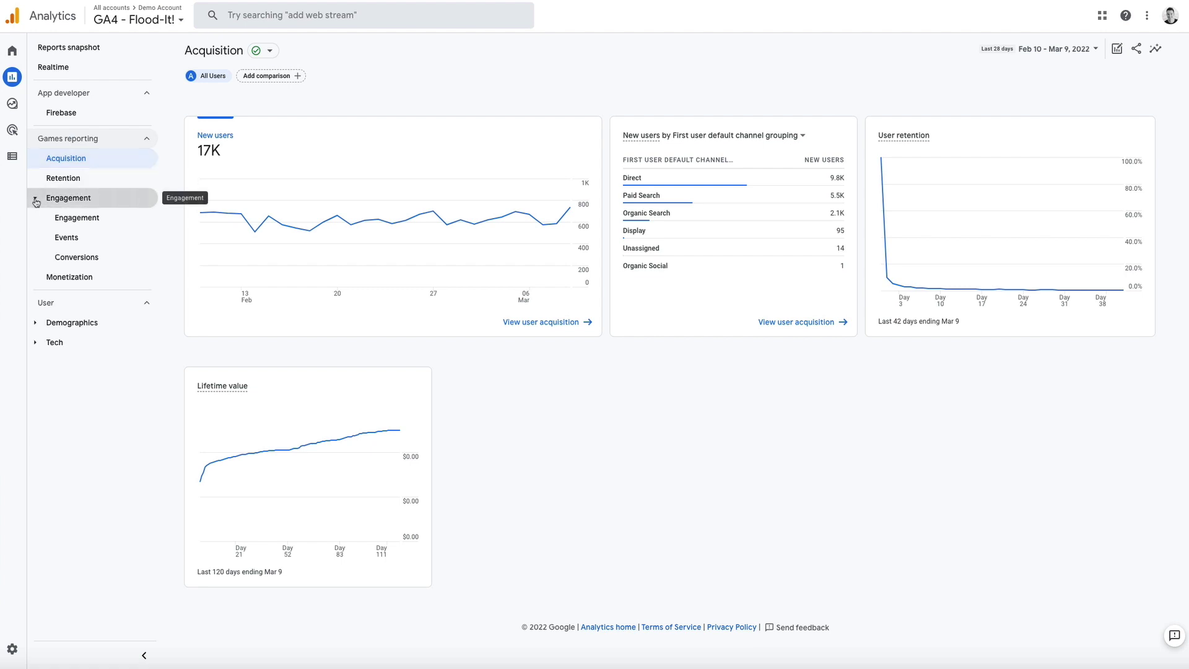
left_click(127, 223)
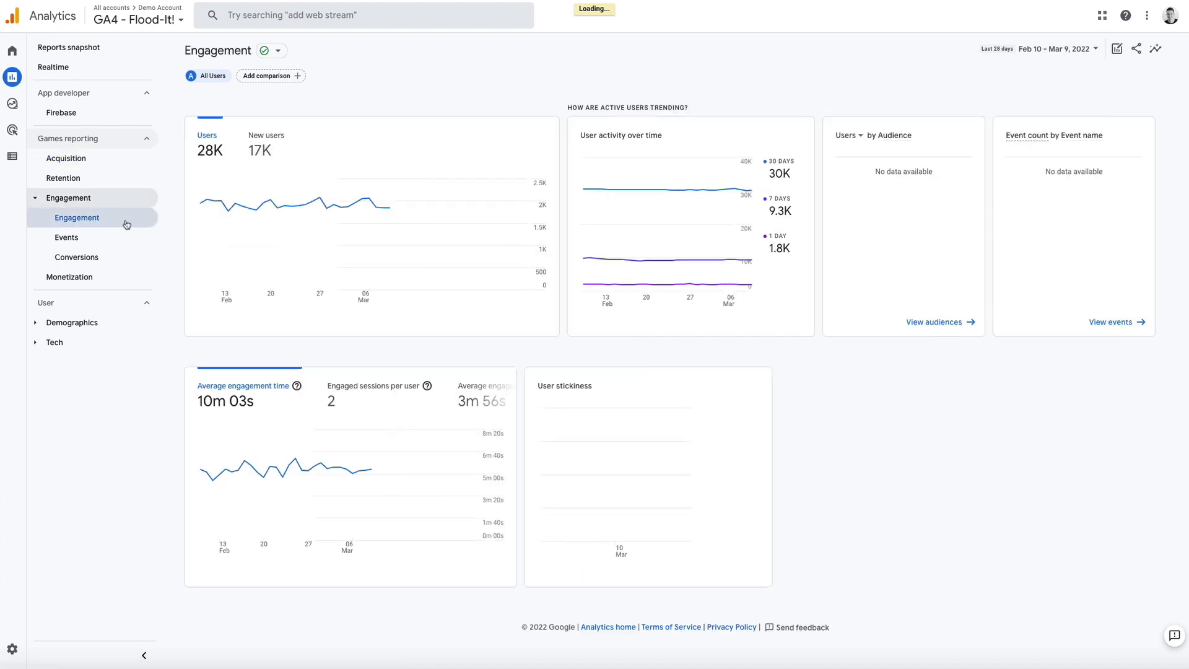